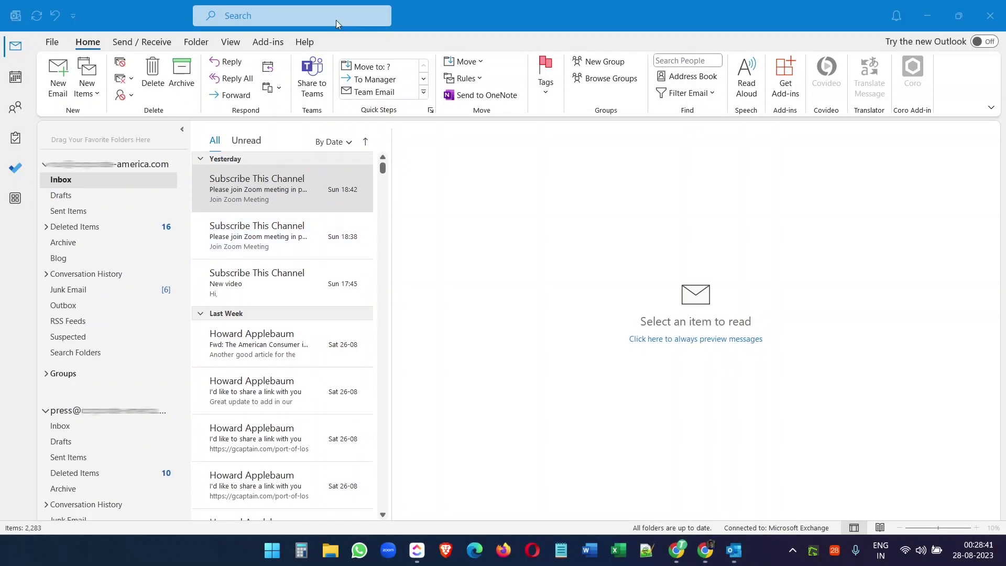
# Step: Search the mailbox for 'Please join Zoom meeting in progress', review the results, and close the search
pyautogui.click(332, 16)
pyautogui.write('Please join Zoom meeting in progress')
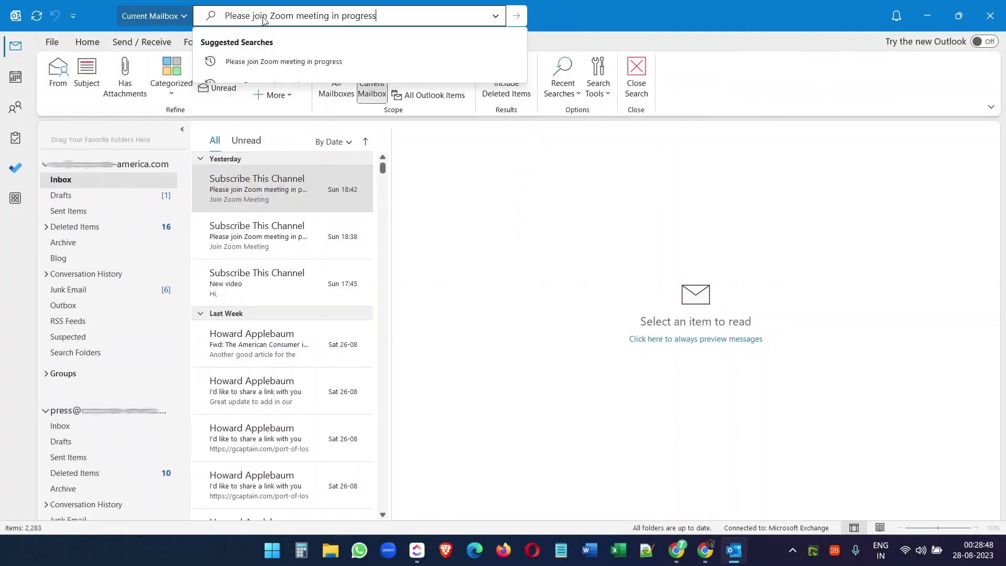
pyautogui.press('Return')
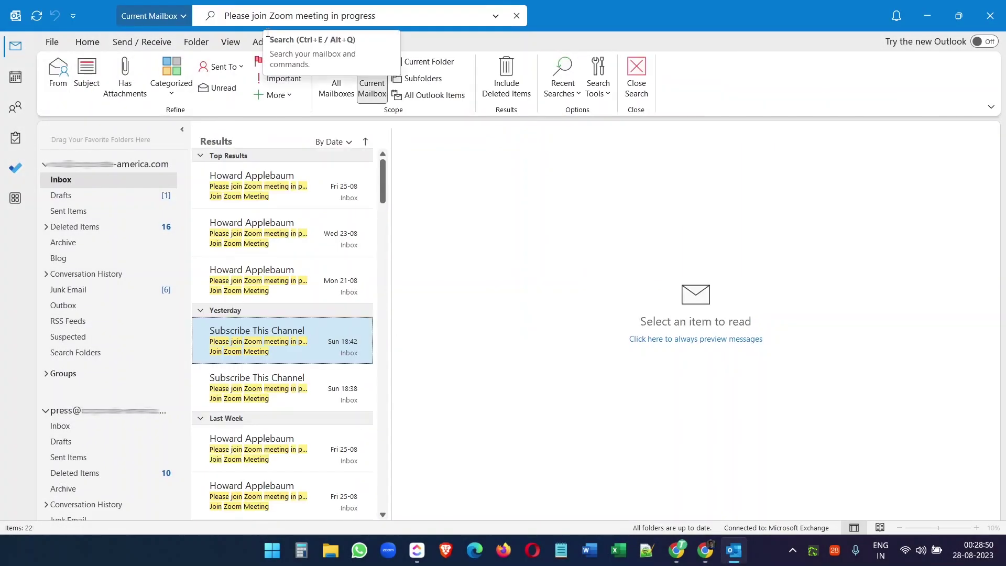
pyautogui.scroll(-10, 289, 259)
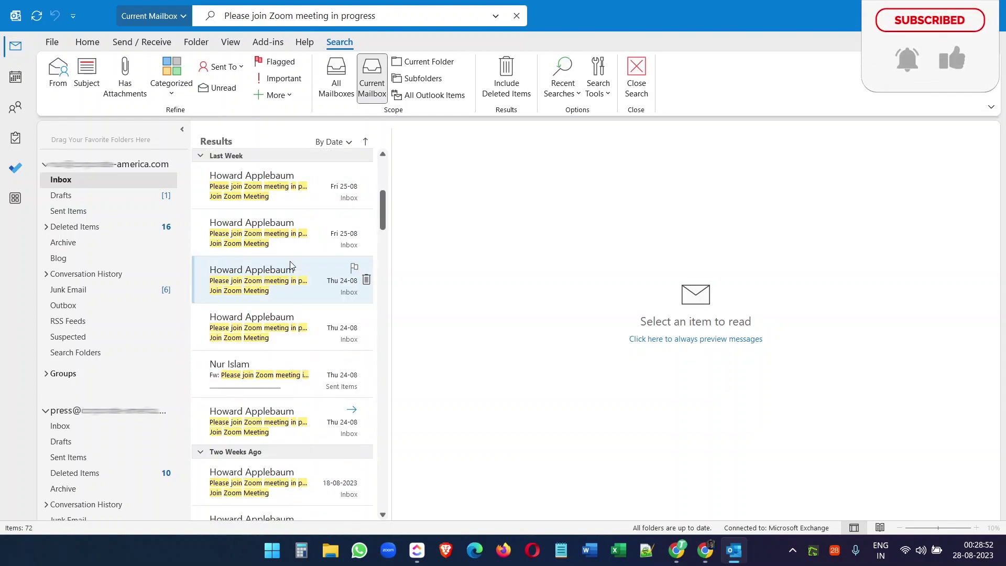
pyautogui.scroll(-10, 290, 263)
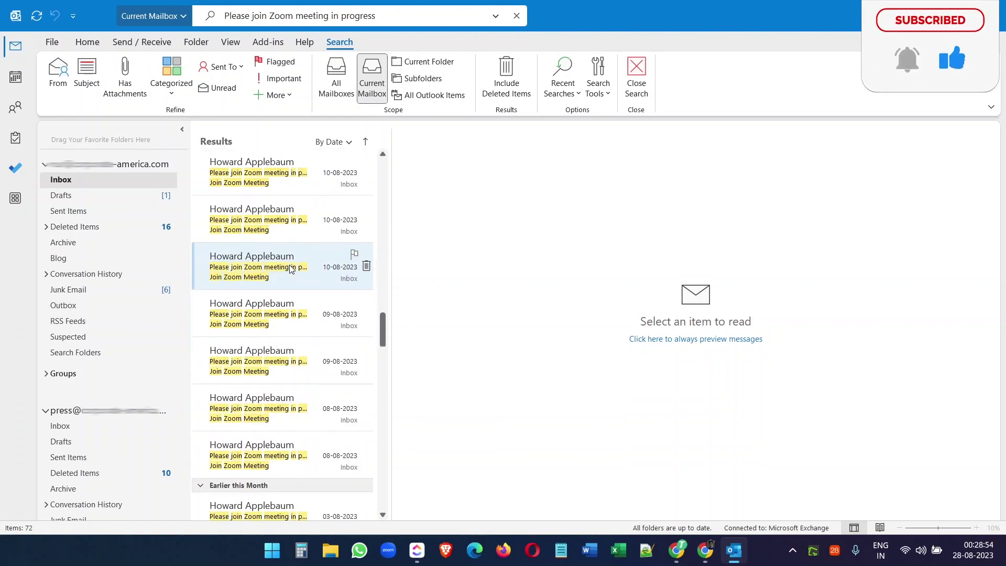
pyautogui.scroll(20, 290, 268)
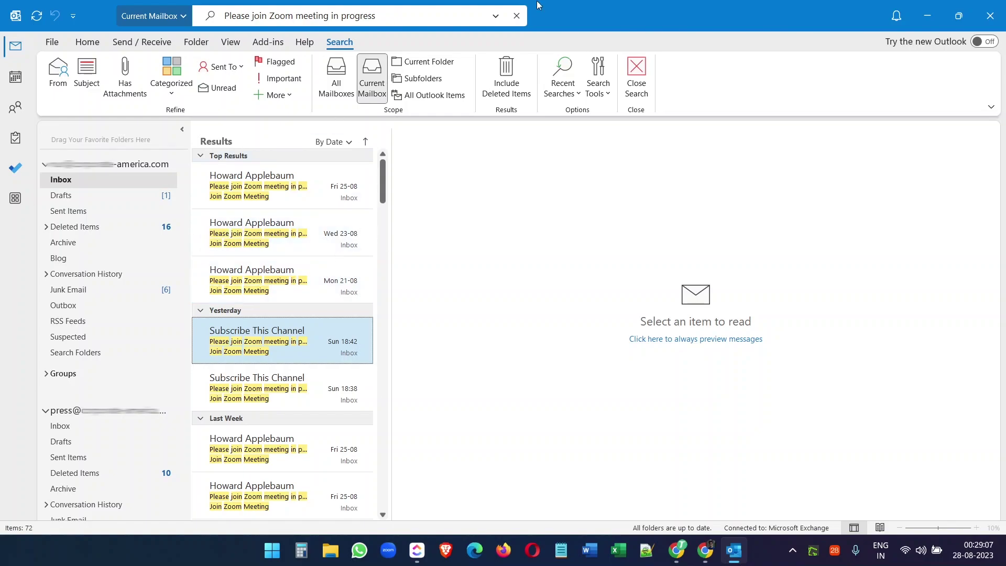
pyautogui.press('Escape')
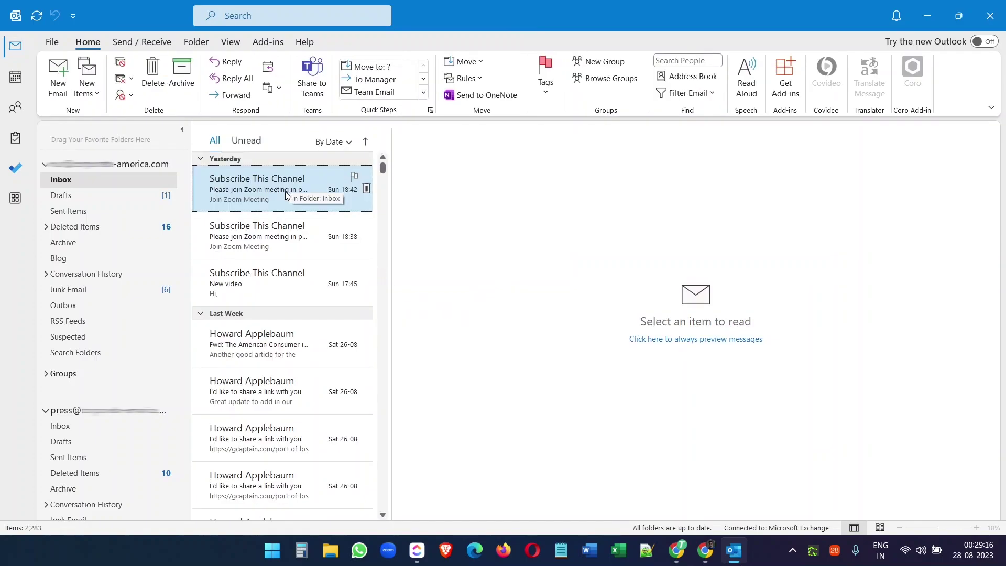
# Step: Start a new rule from the top Zoom invite message and review its subject text
pyautogui.rightClick(287, 196)
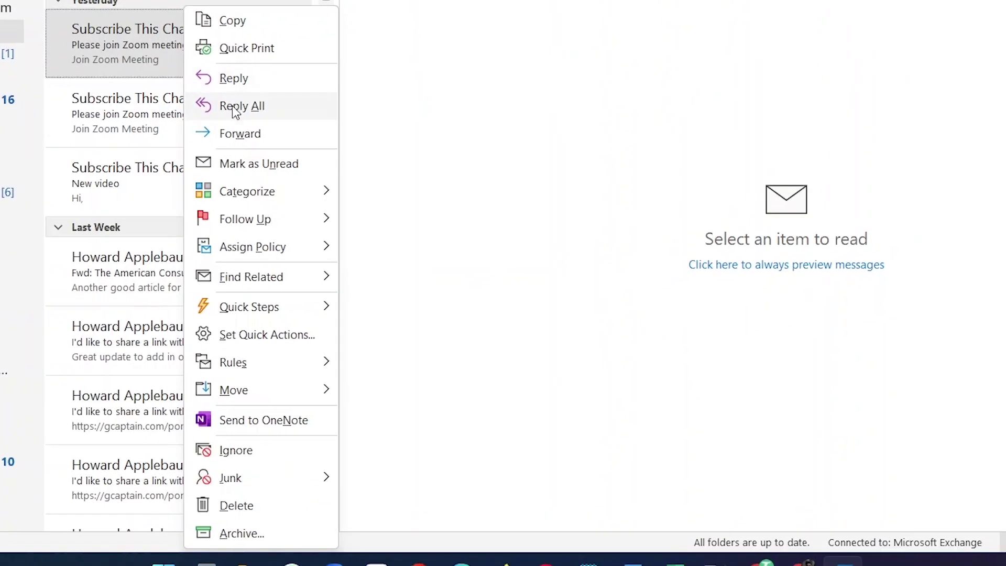
pyautogui.moveTo(272, 365)
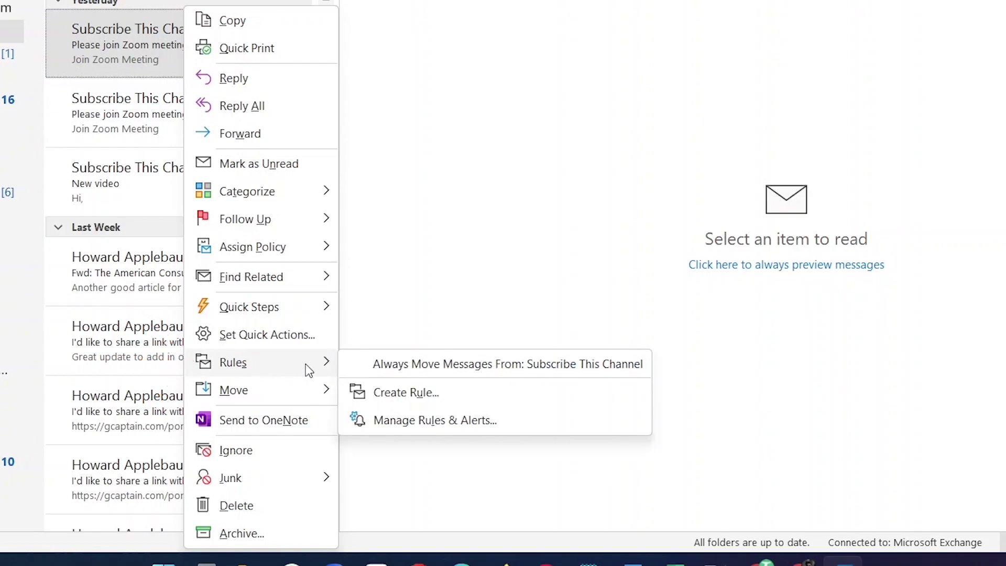
pyautogui.click(407, 397)
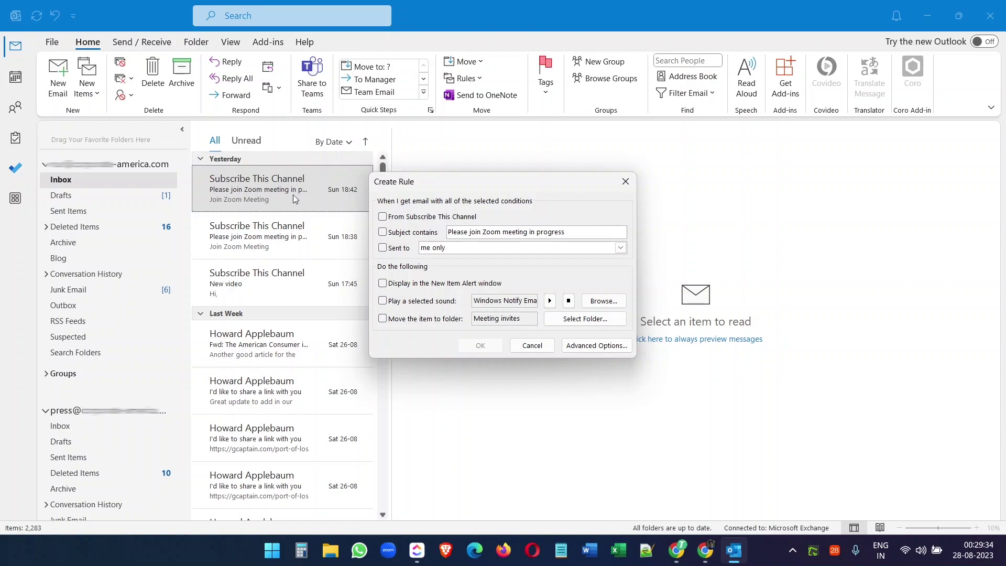
pyautogui.moveTo(580, 231); pyautogui.dragTo(424, 223)
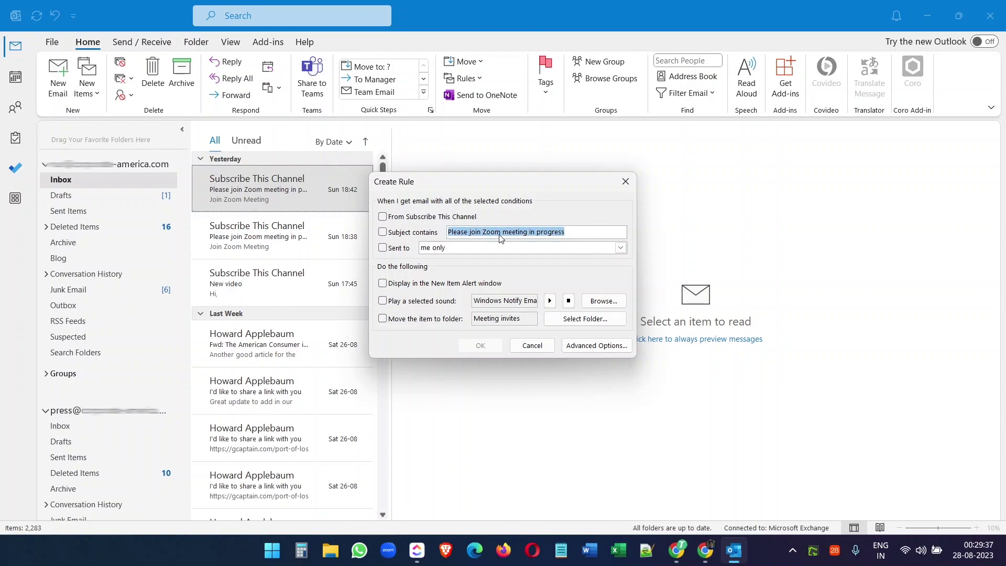
pyautogui.click(576, 231)
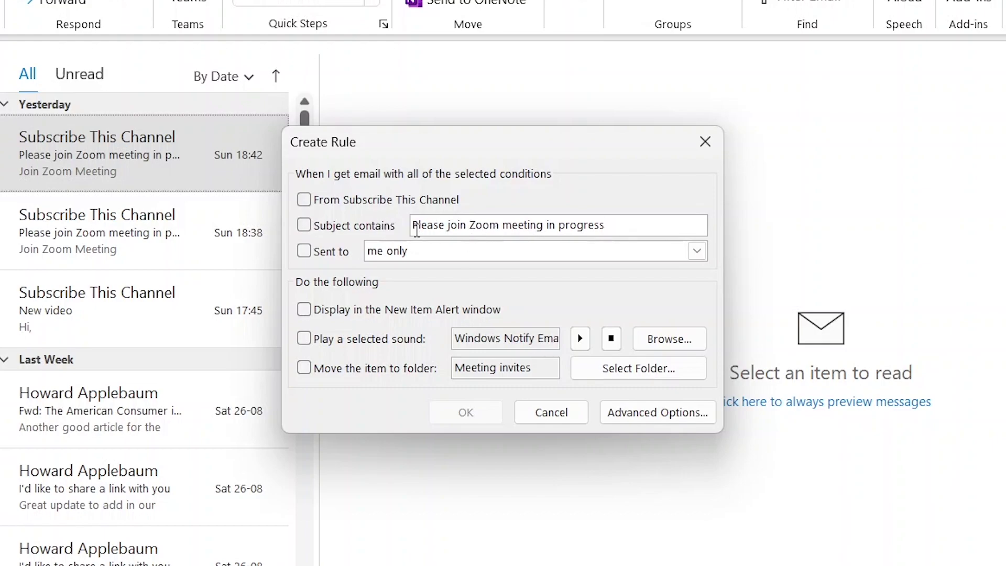
pyautogui.moveTo(416, 229); pyautogui.dragTo(611, 226)
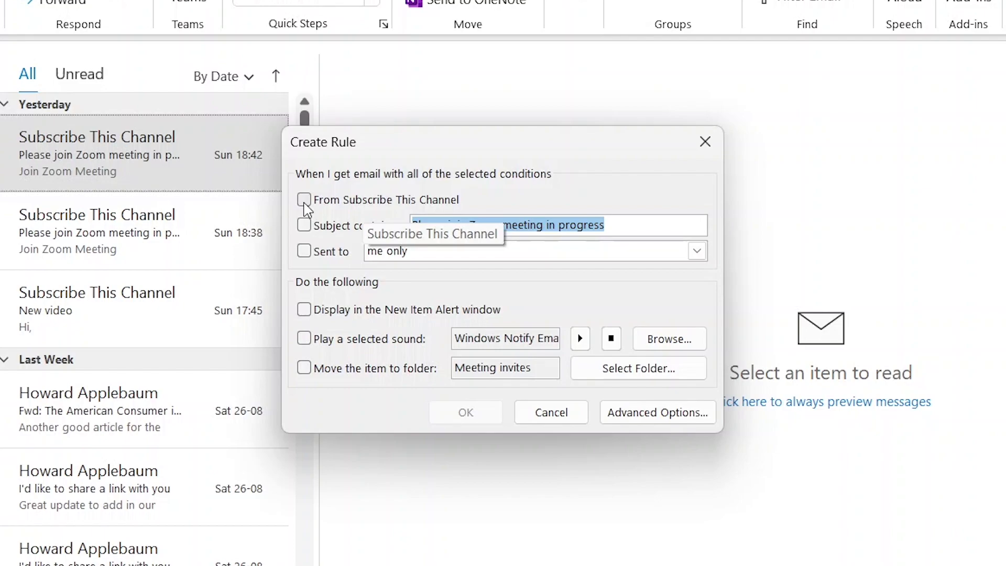
pyautogui.click(623, 226)
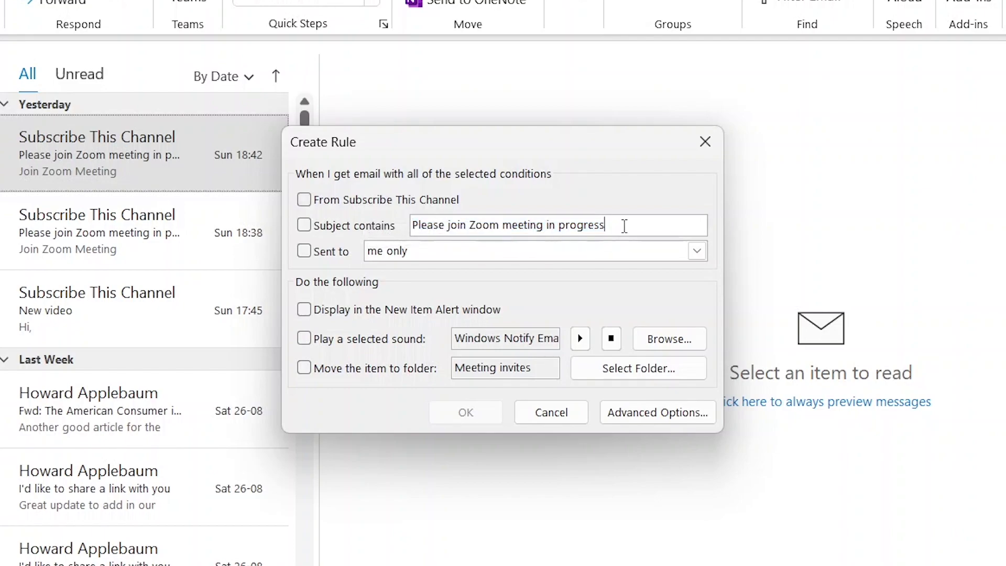
# Step: Make the rule match the subject, play a previewed sound, and move items to a folder
pyautogui.click(303, 226)
pyautogui.click(303, 339)
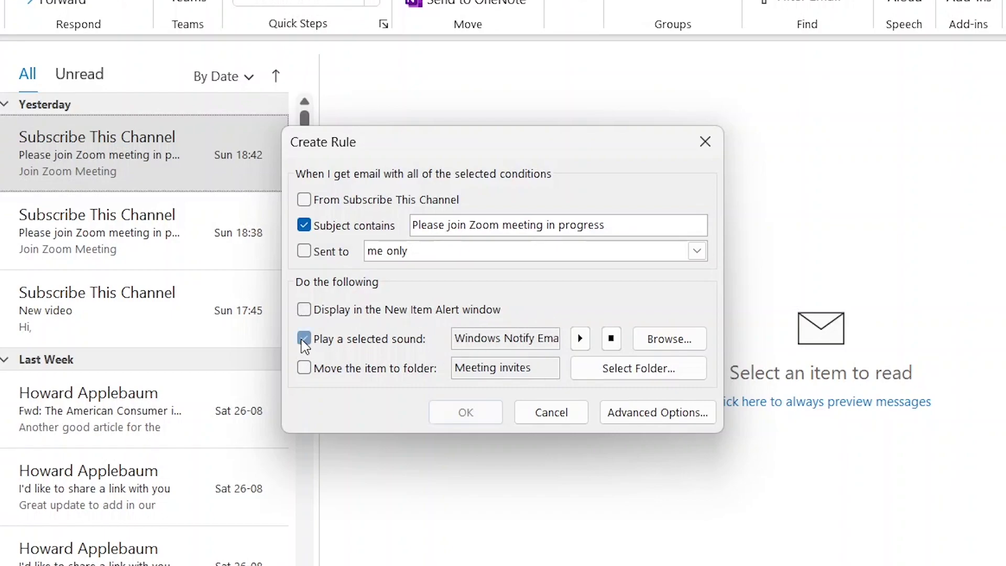
pyautogui.click(579, 343)
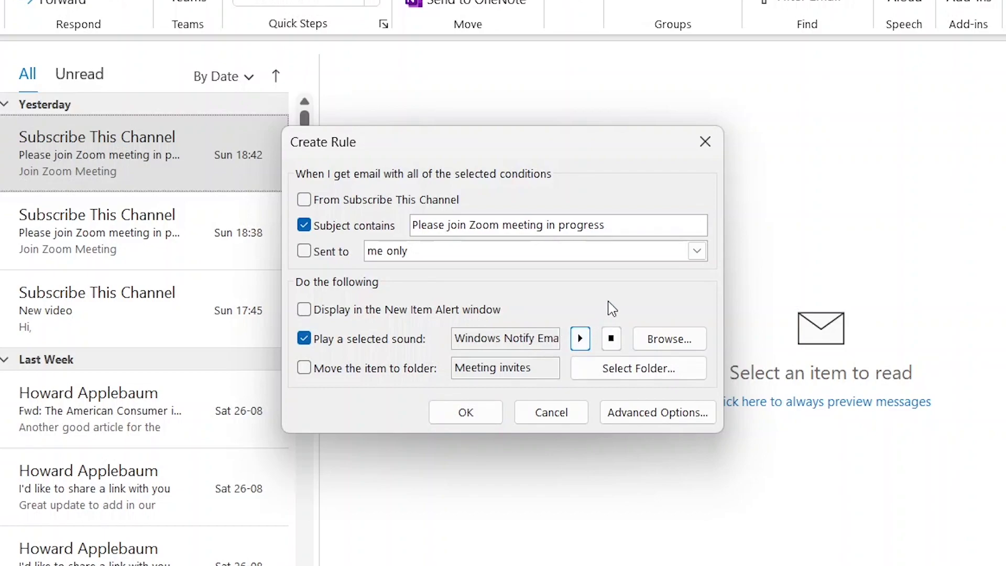
pyautogui.click(304, 368)
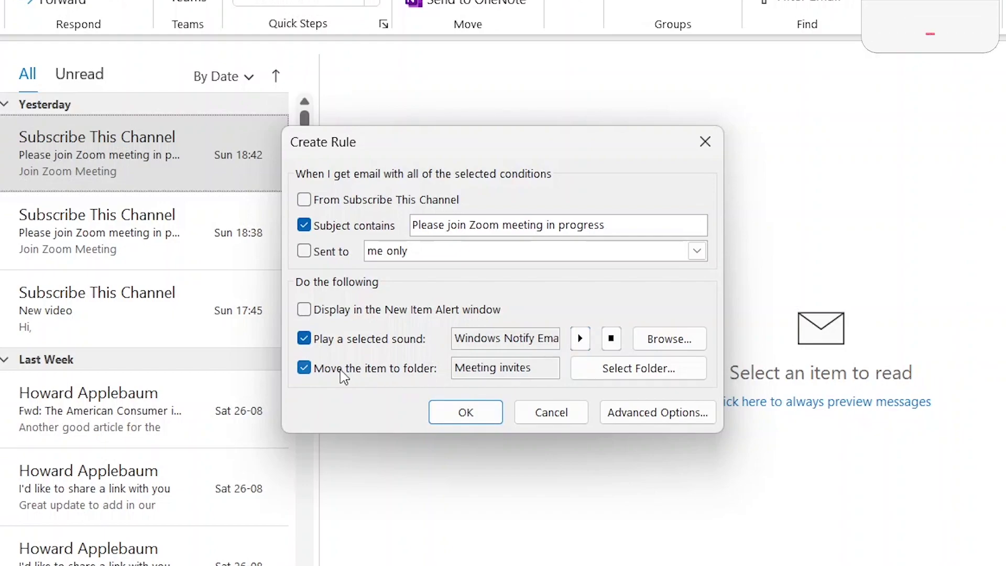
pyautogui.click(631, 369)
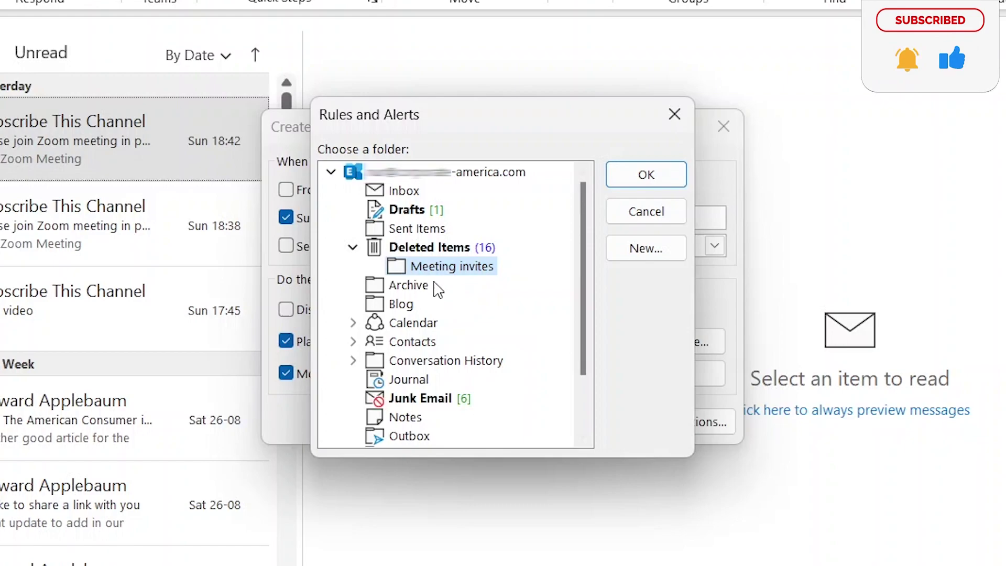
# Step: Create the Inbox subfolder 'Zoom meeting invites' as the destination and save the rule
pyautogui.click(411, 199)
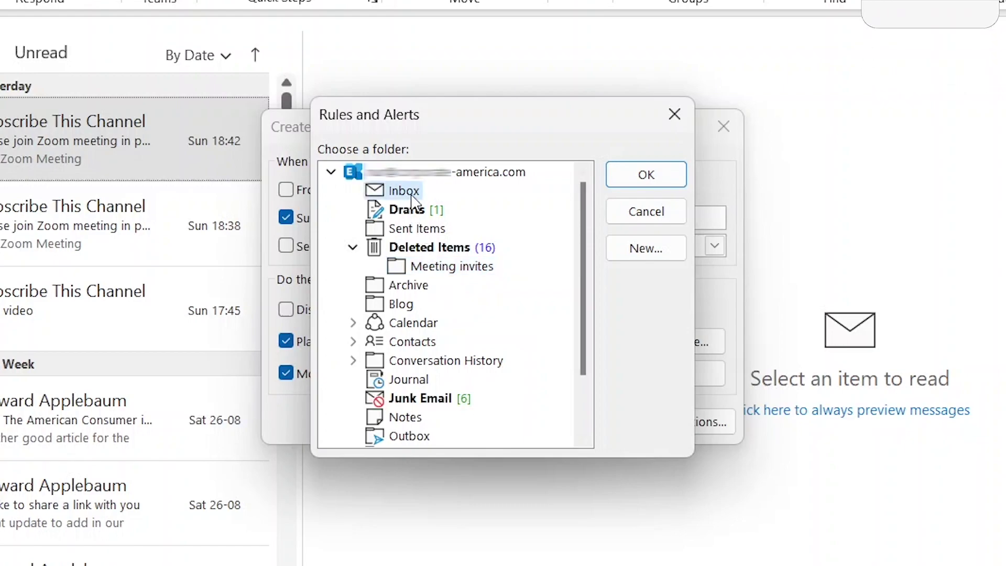
pyautogui.click(659, 250)
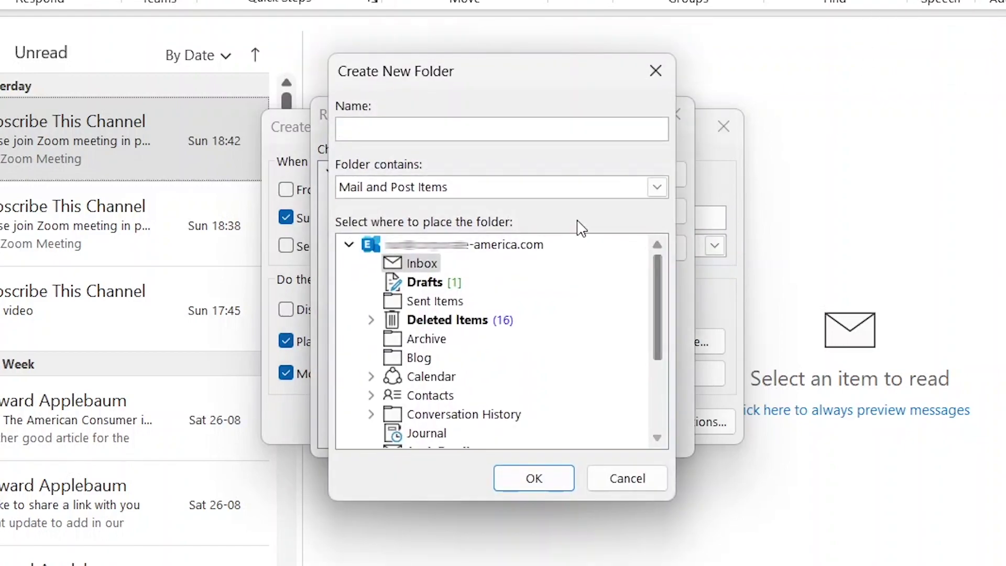
pyautogui.write('Zoom ')
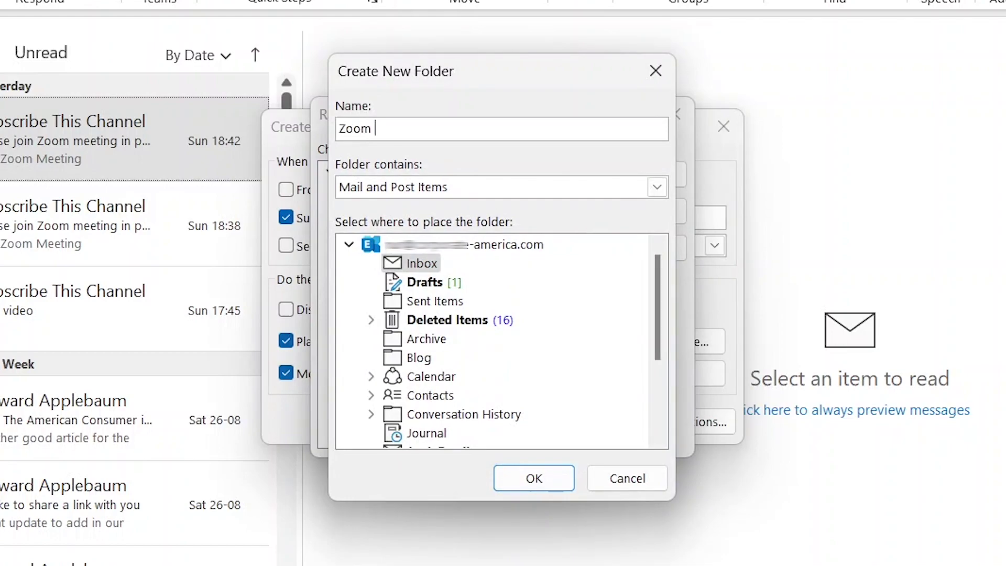
pyautogui.write('meeting invites')
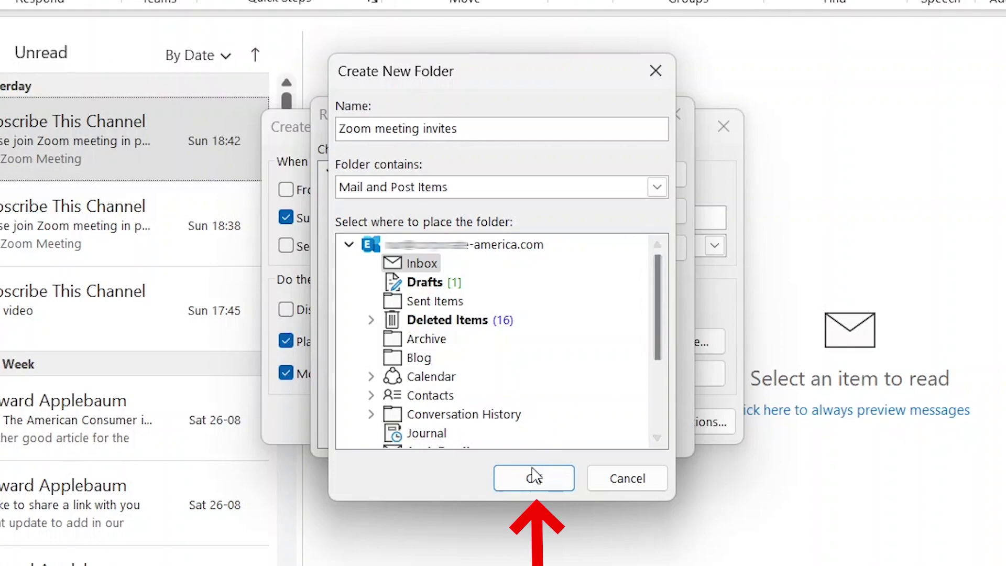
pyautogui.click(532, 475)
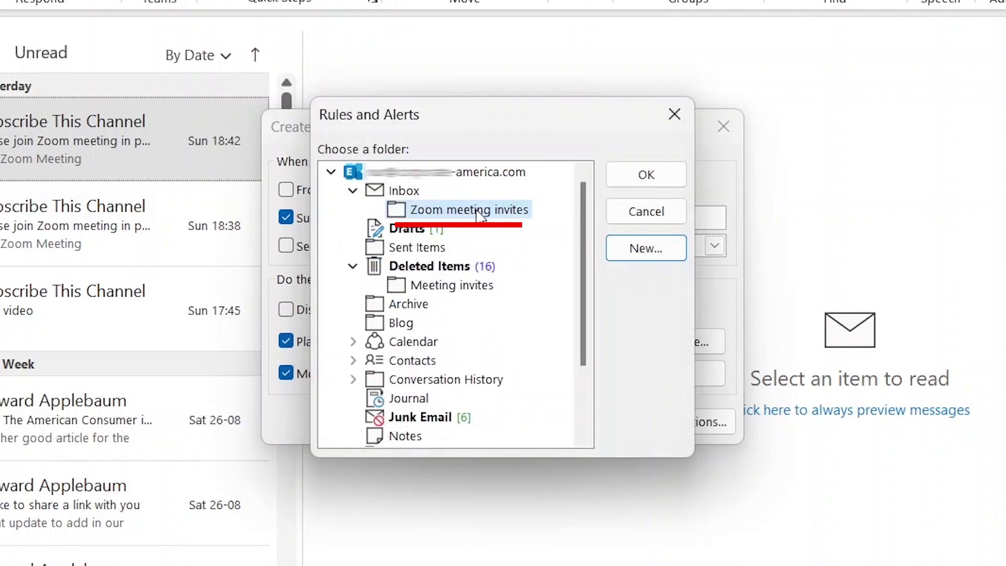
pyautogui.click(640, 184)
pyautogui.press('Return')
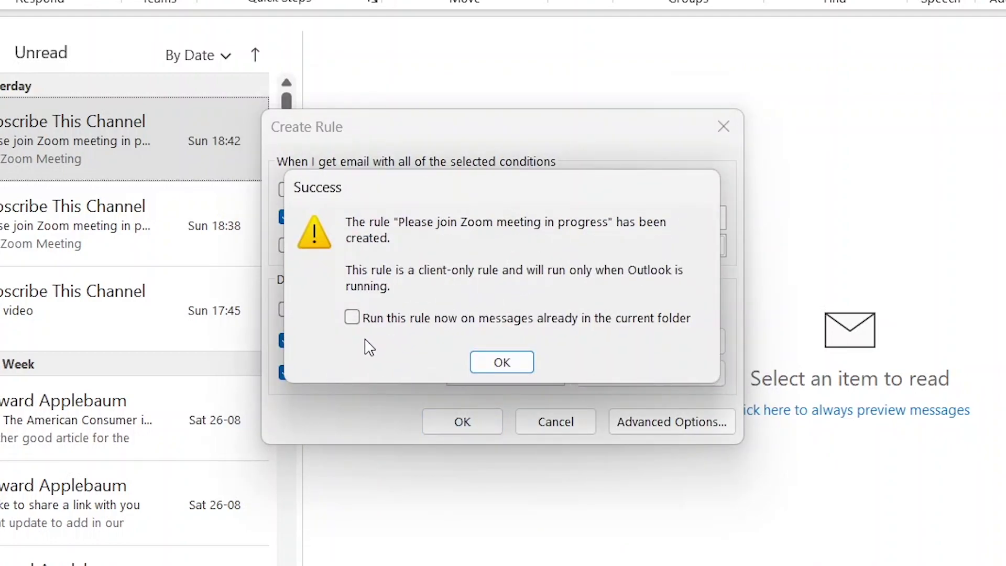
# Step: Enable 'Run this rule now on messages already in the current folder' and confirm
pyautogui.click(352, 318)
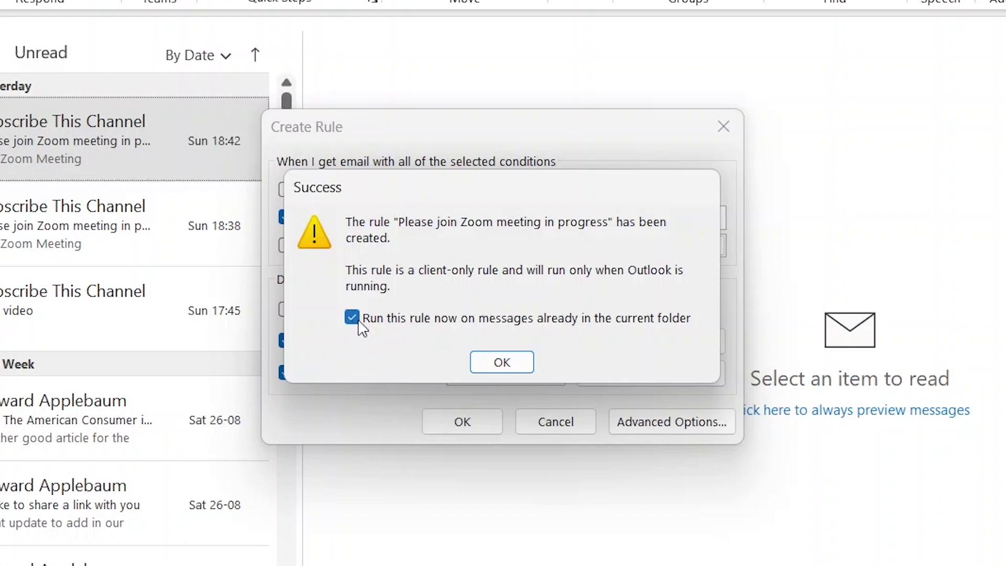
pyautogui.click(498, 361)
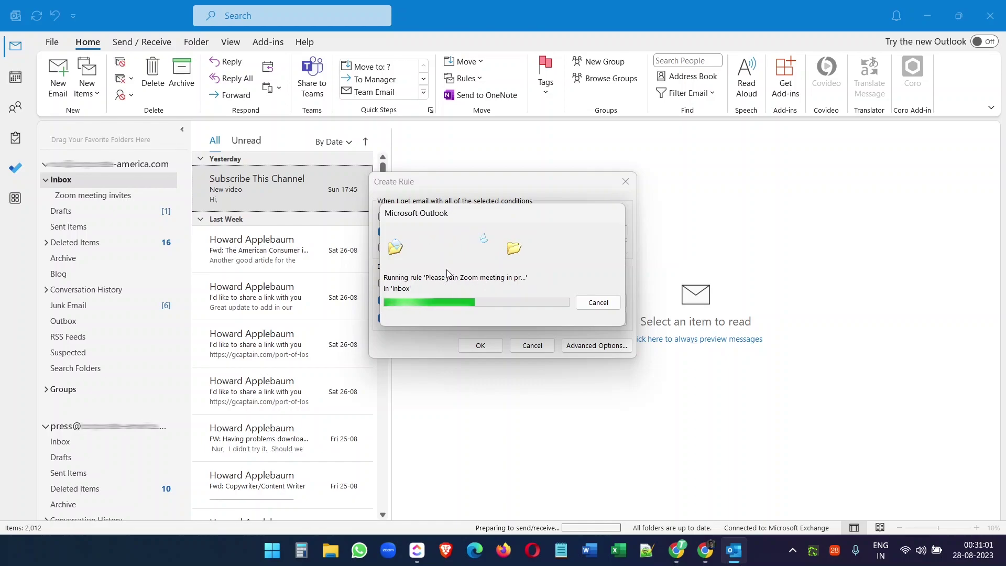
# Step: Review the Zoom meeting invites folder's messages, then return to the Inbox and scroll through it
pyautogui.click(68, 197)
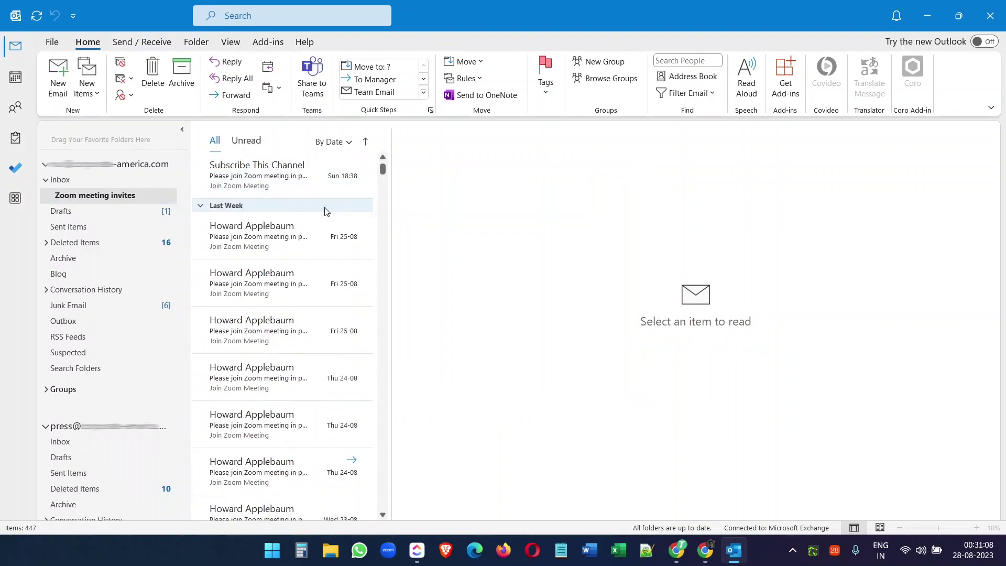
pyautogui.scroll(-10, 323, 189)
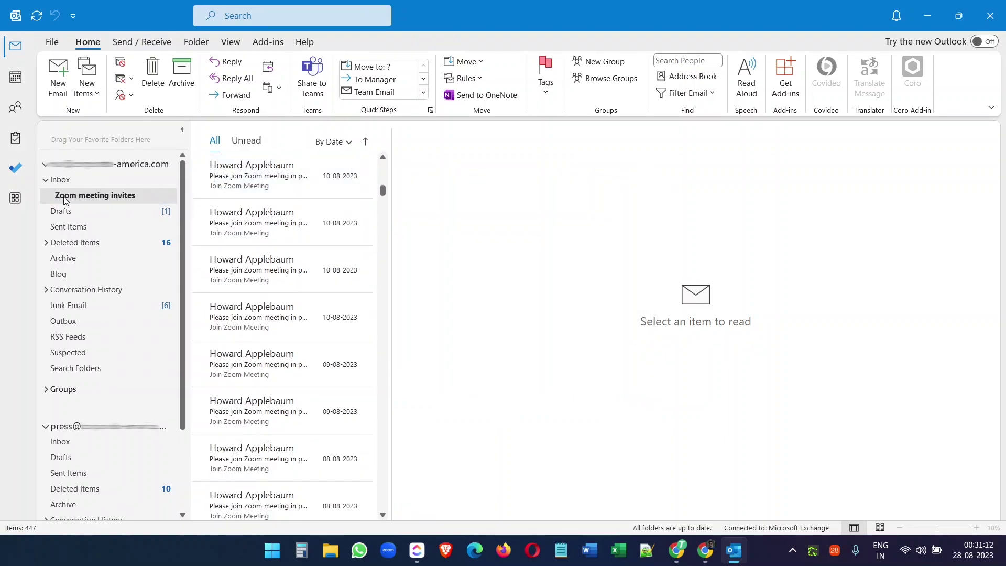
pyautogui.click(59, 179)
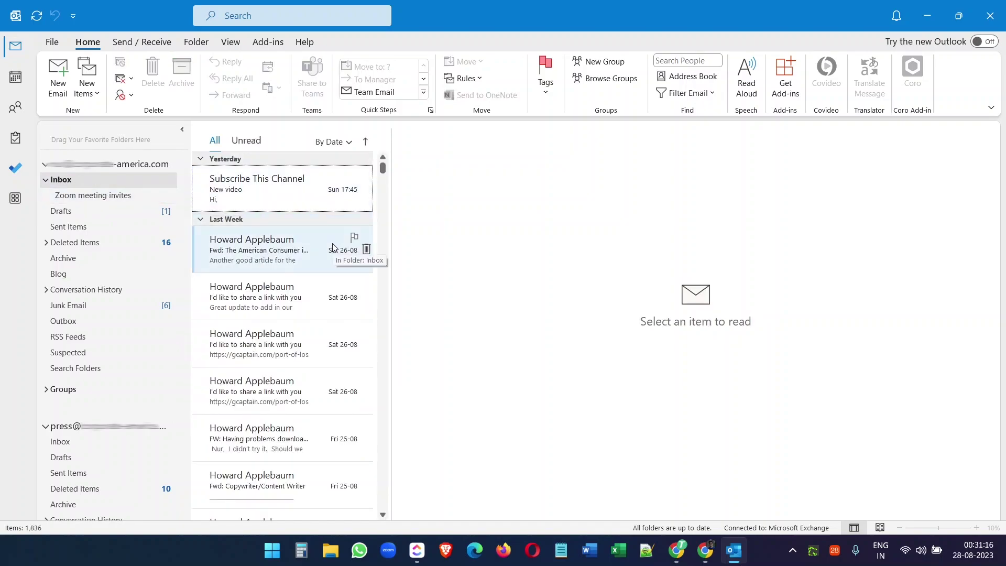
pyautogui.scroll(-5, 332, 246)
pyautogui.scroll(-5, 331, 247)
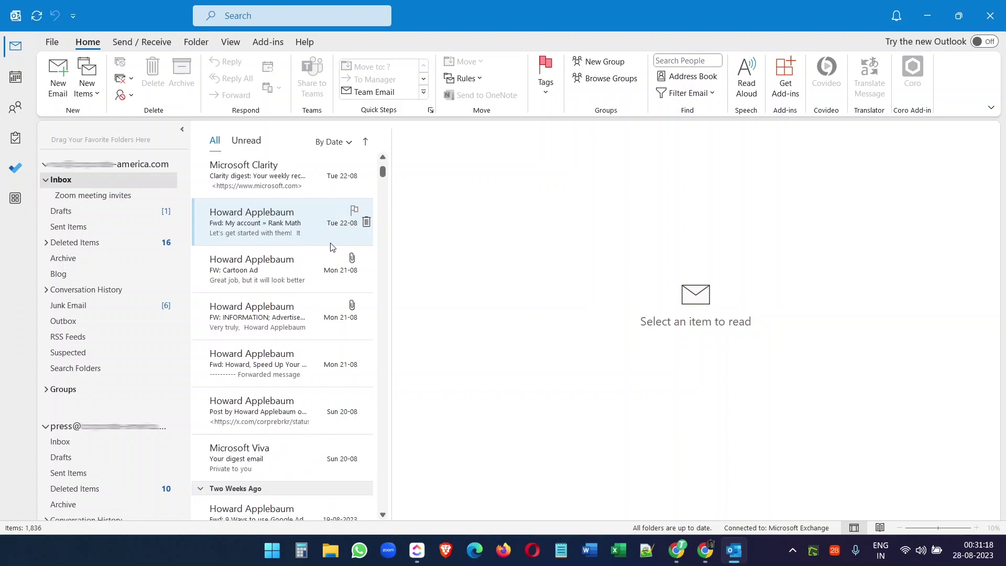
pyautogui.scroll(8, 331, 246)
pyautogui.scroll(4, 331, 245)
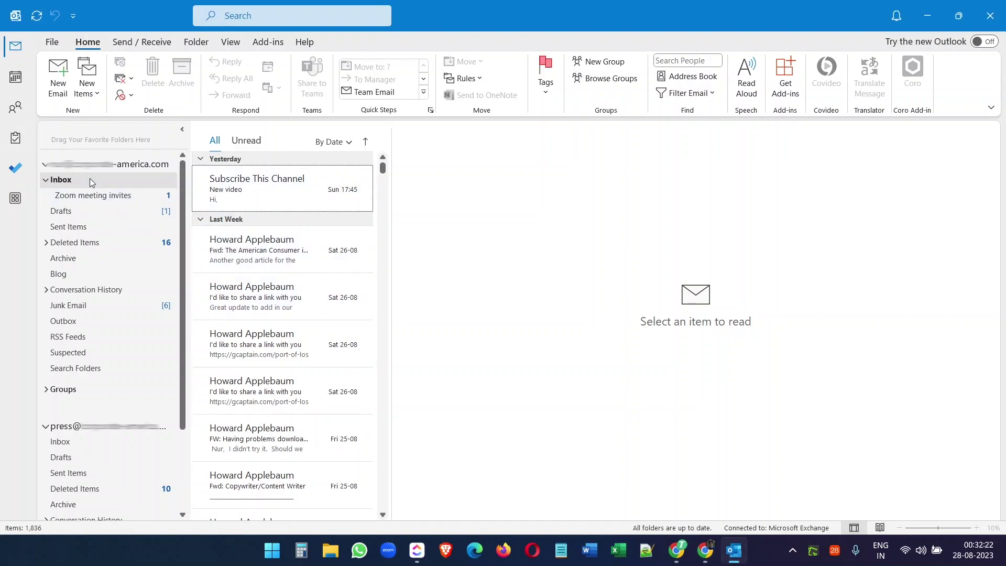
pyautogui.click(109, 197)
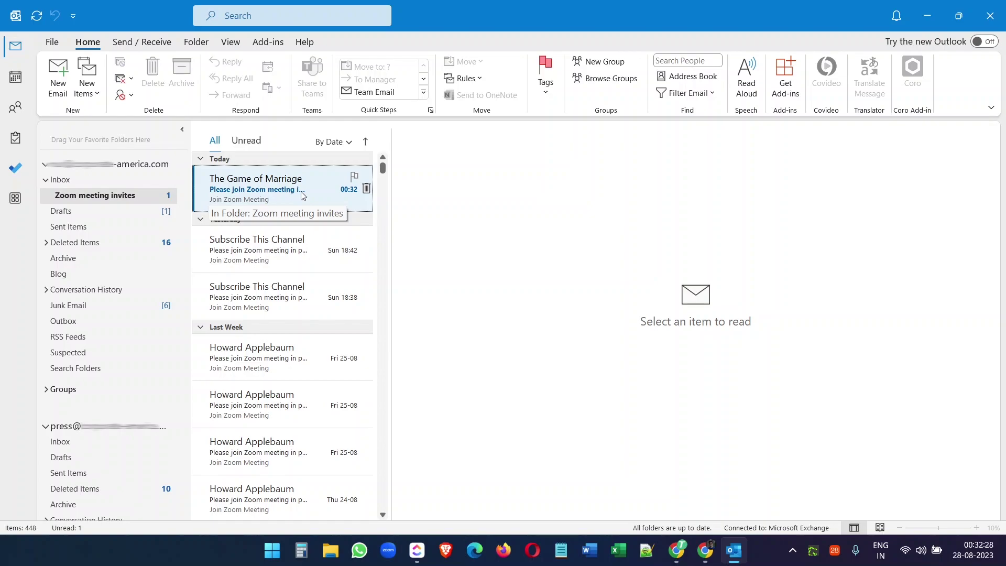
pyautogui.click(78, 182)
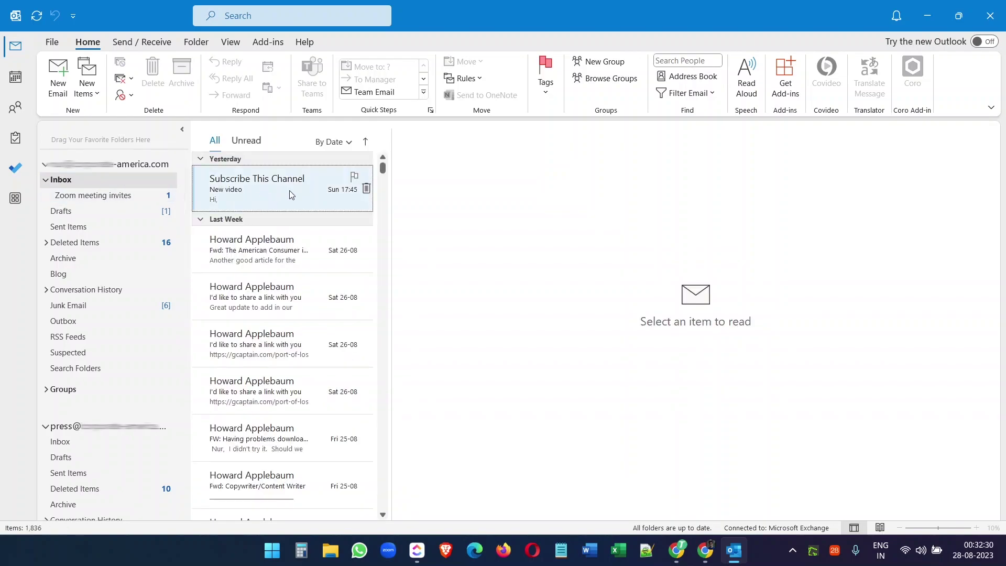
pyautogui.click(97, 196)
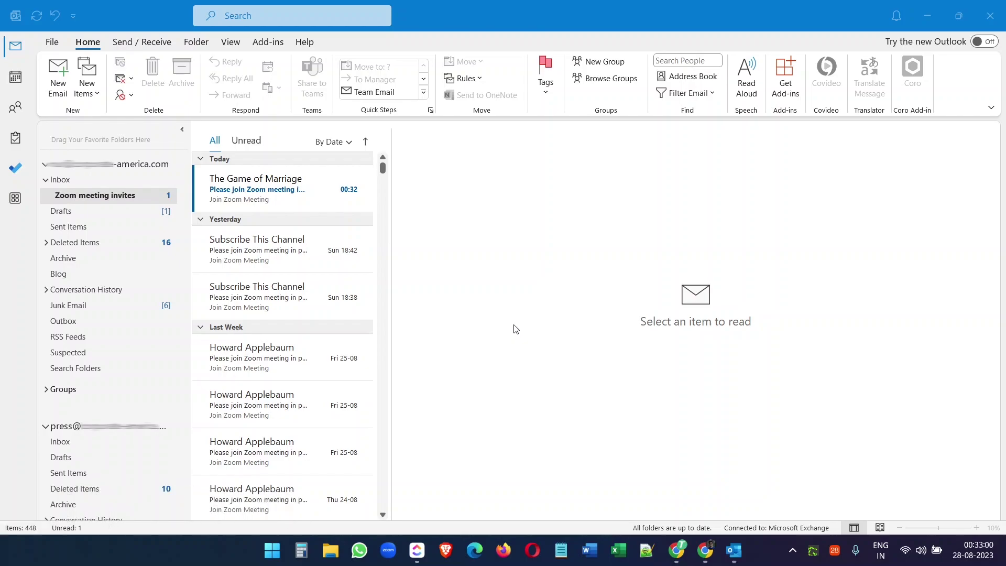
pyautogui.click(106, 181)
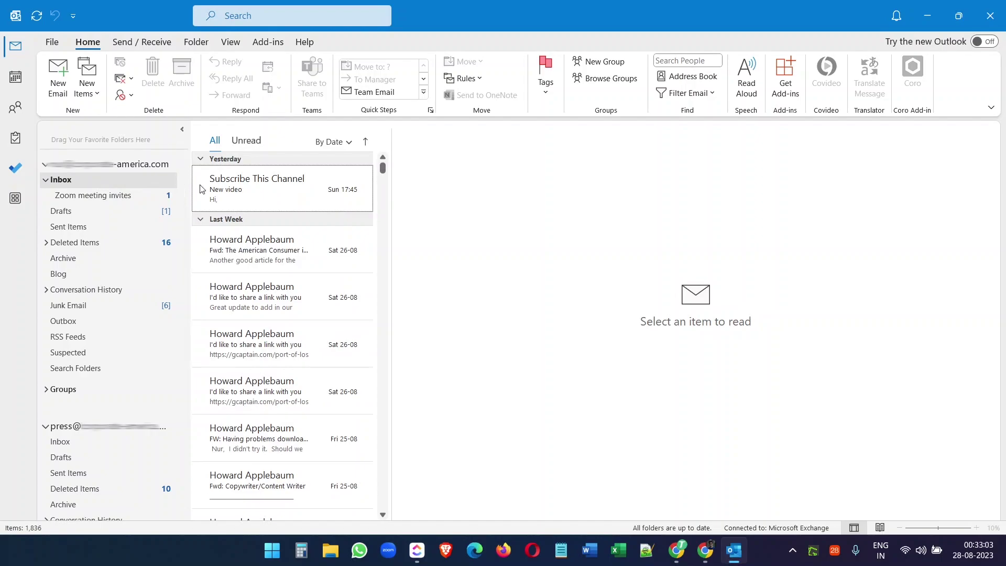
# Step: Open the 'New video' email from Subscribe This Channel and highlight 'Watch this video'
pyautogui.click(272, 185)
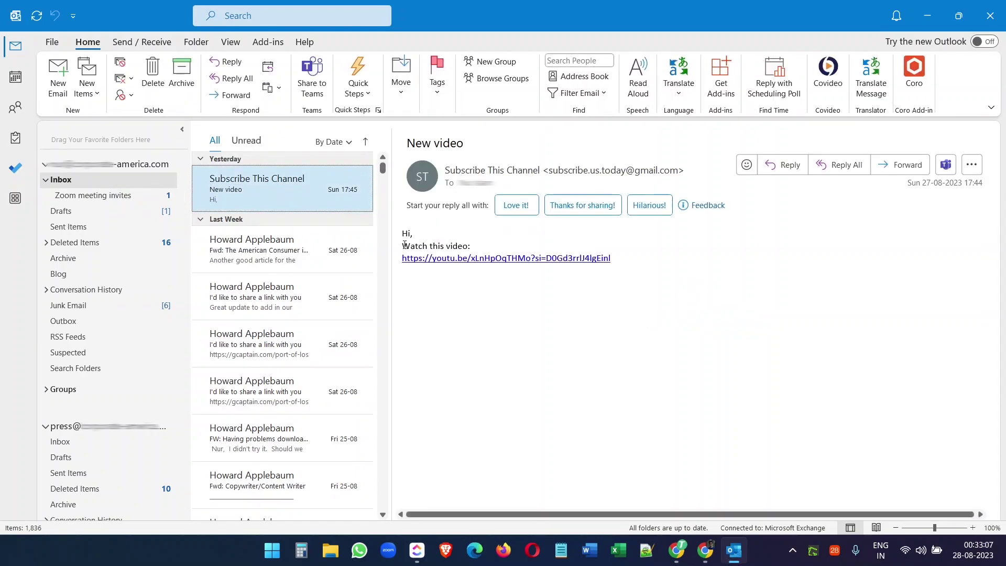
pyautogui.moveTo(403, 245); pyautogui.dragTo(458, 246)
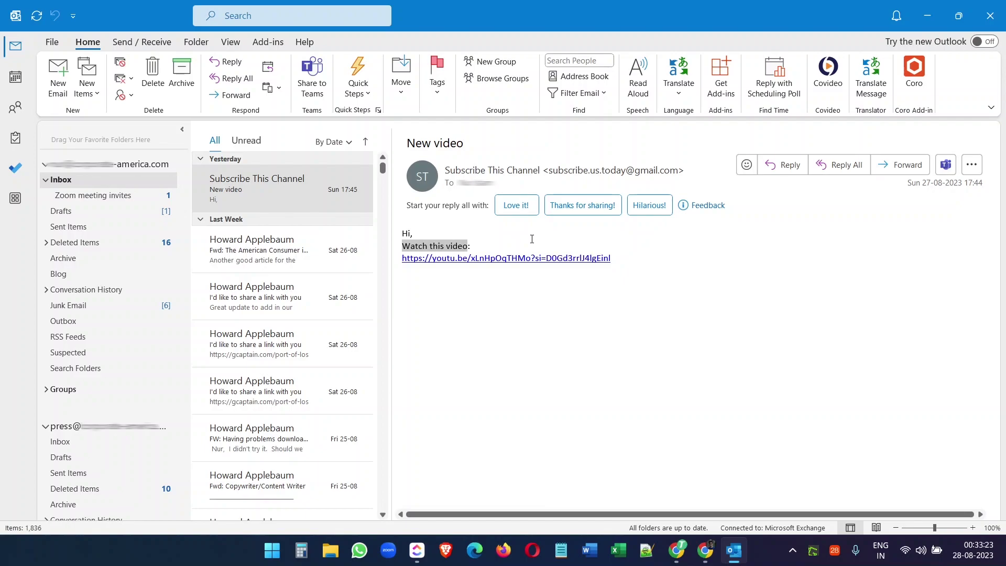
# Step: Create a rule from the New video email via Move > Rules and open Advanced Options
pyautogui.rightClick(262, 187)
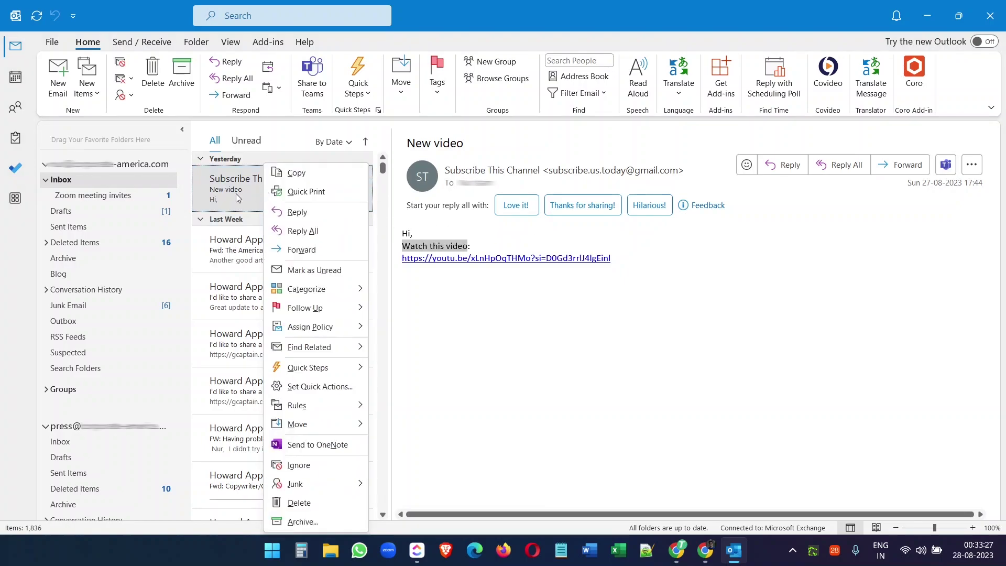
pyautogui.press('Escape')
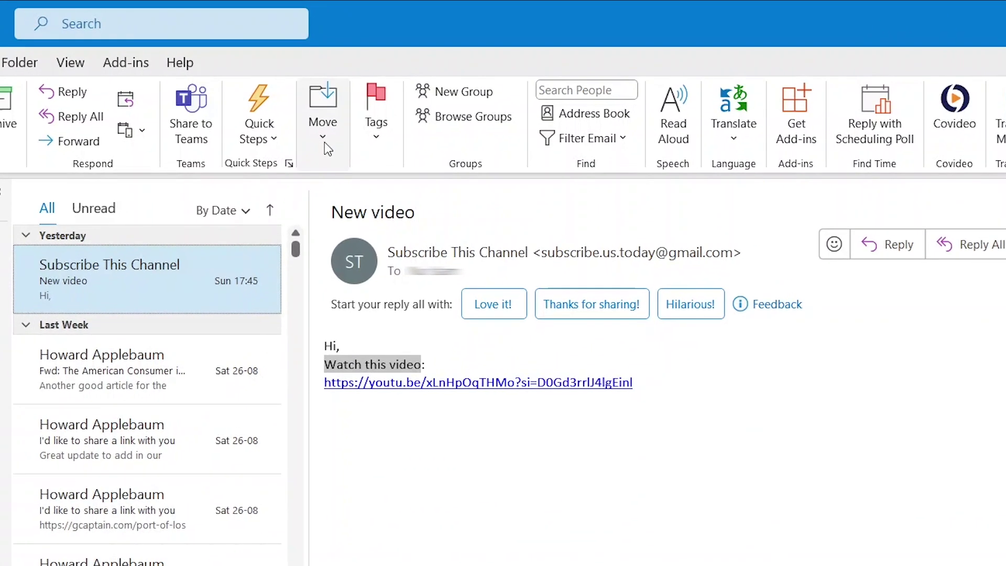
pyautogui.click(402, 95)
pyautogui.click(366, 226)
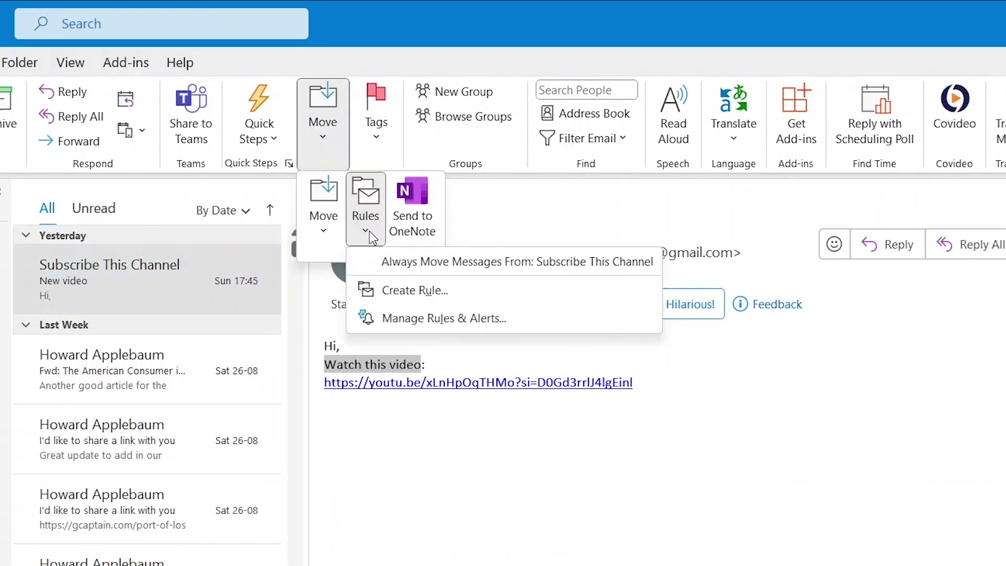
pyautogui.click(409, 289)
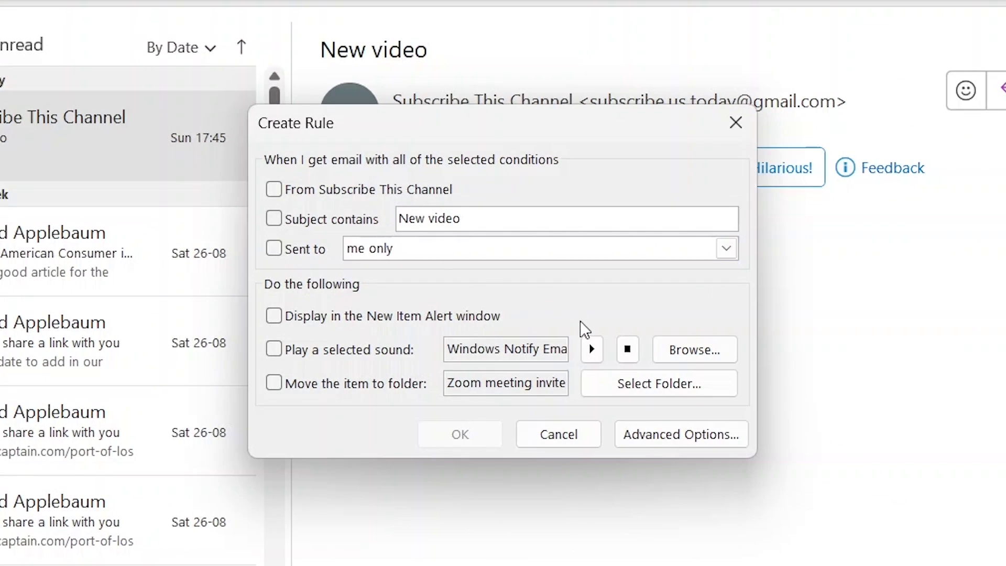
pyautogui.click(666, 445)
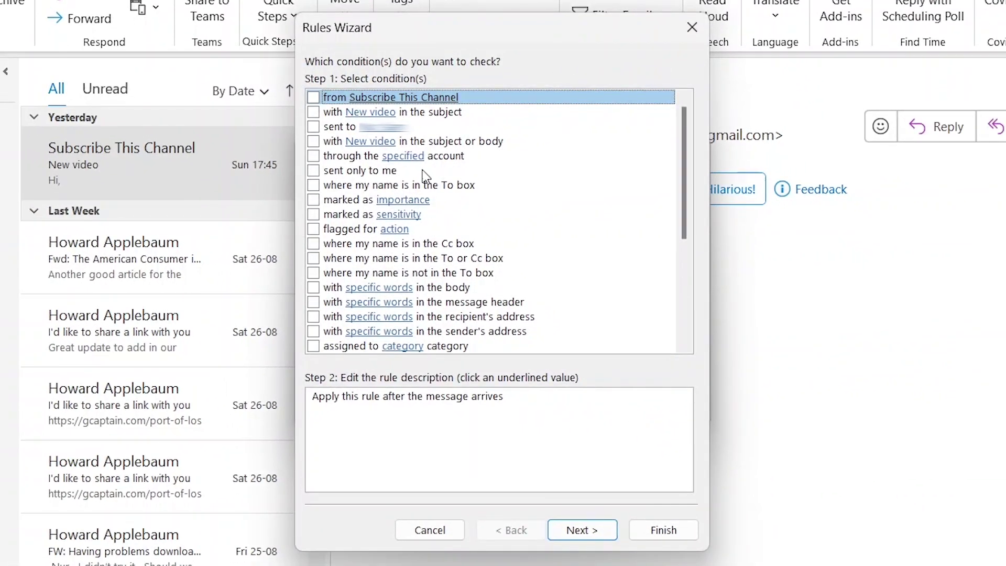
# Step: Add the condition 'with specific words in the body' set to 'watch this video'
pyautogui.click(314, 288)
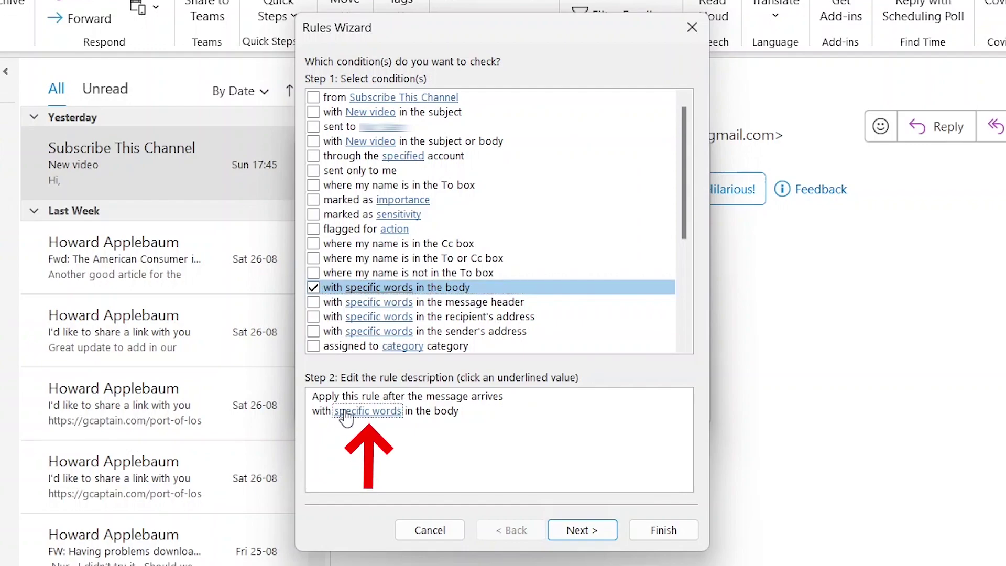
pyautogui.click(366, 411)
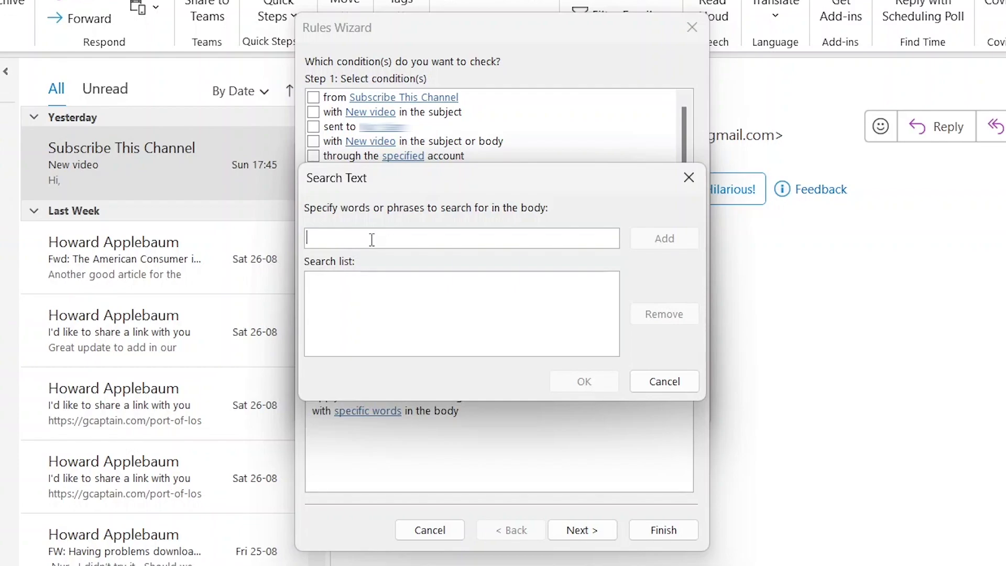
pyautogui.write('watch this')
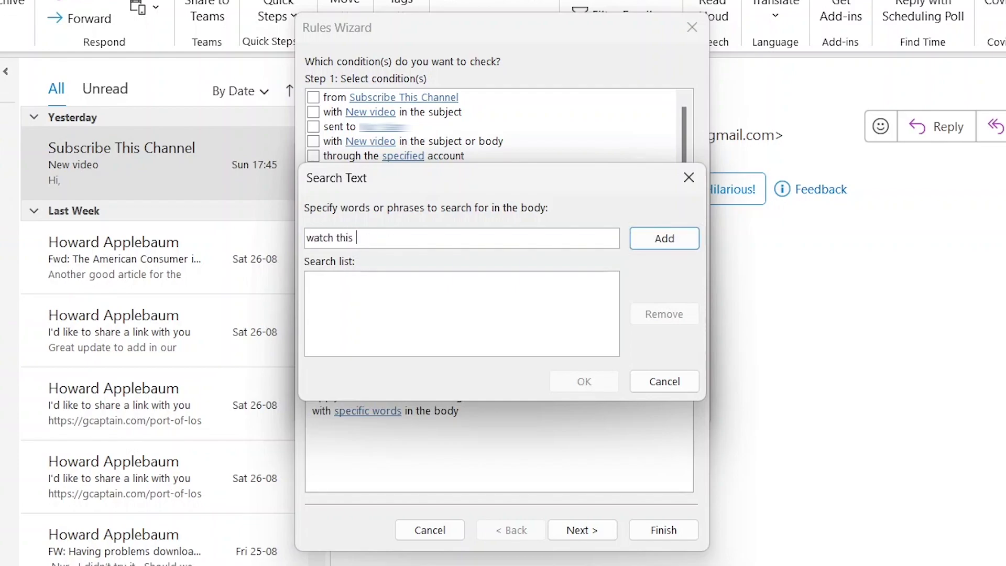
pyautogui.write(' video')
pyautogui.click(652, 240)
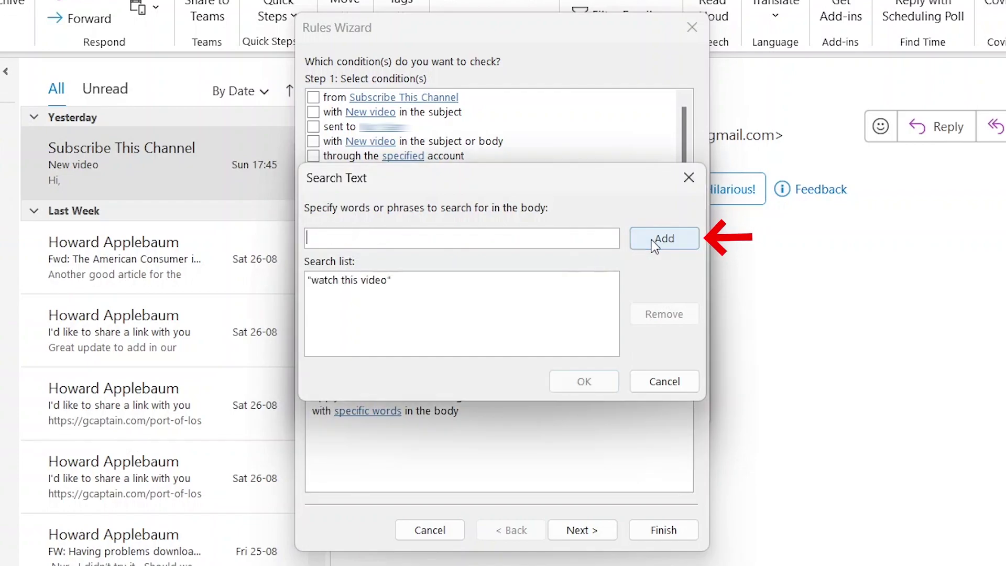
pyautogui.click(587, 381)
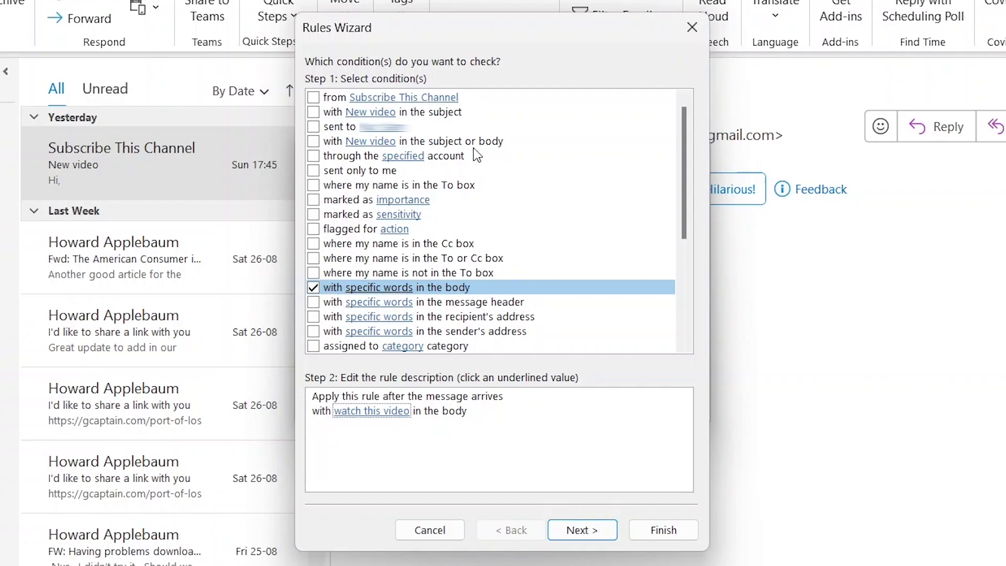
# Step: Set the rule to move matches into a new Inbox subfolder named 'Watch Video'
pyautogui.click(585, 530)
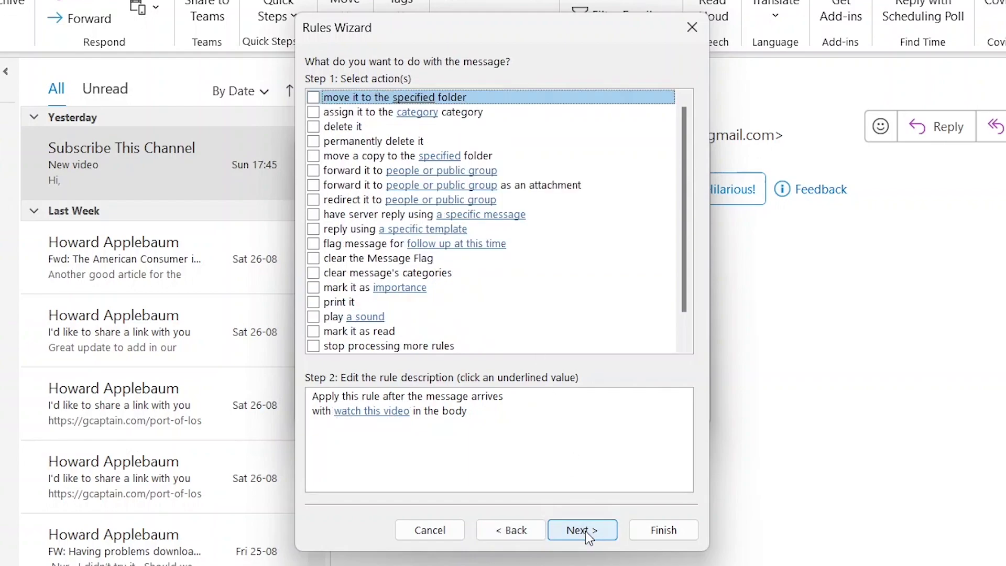
pyautogui.click(313, 98)
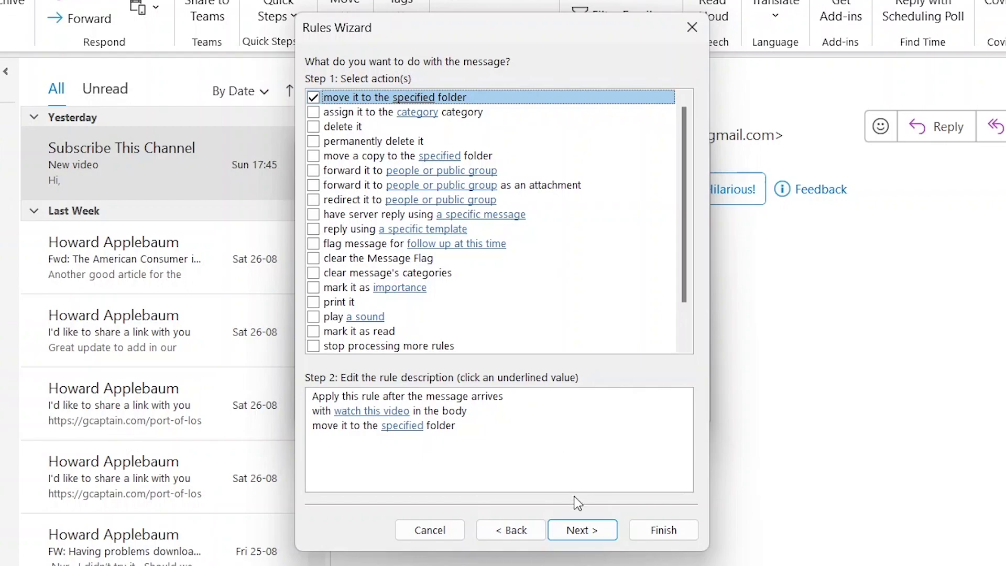
pyautogui.click(392, 429)
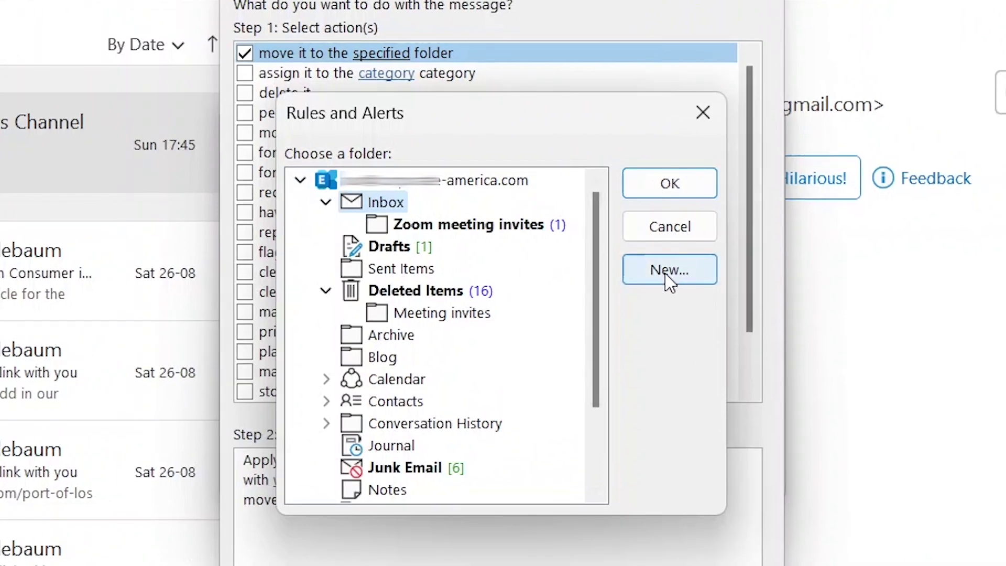
pyautogui.click(667, 278)
pyautogui.write('Watch Video')
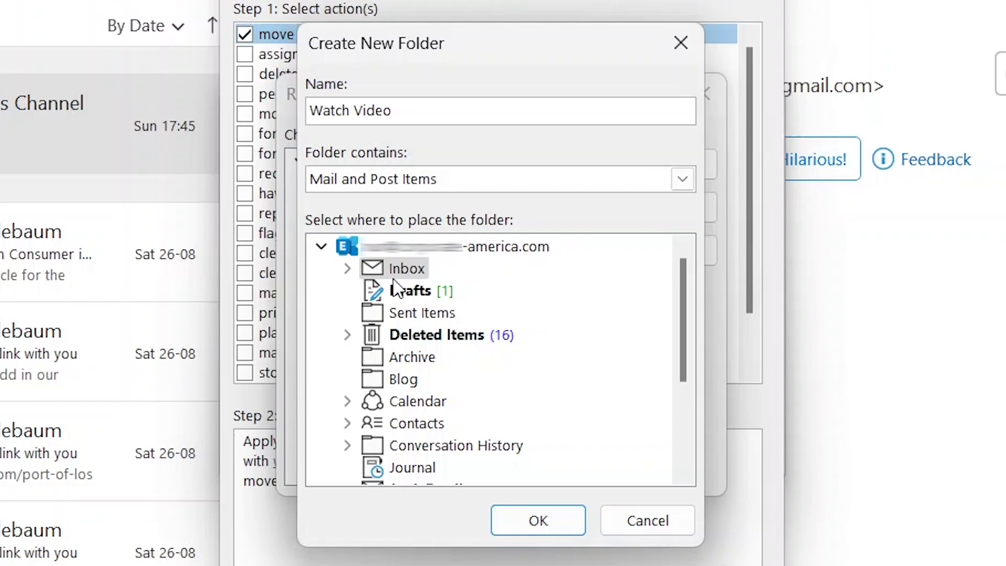
pyautogui.click(535, 524)
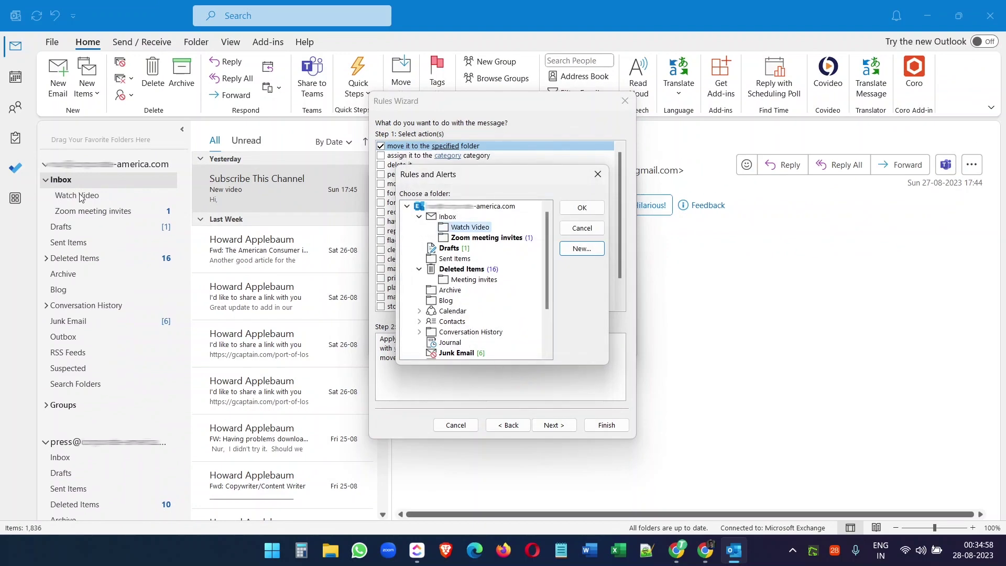
pyautogui.click(582, 208)
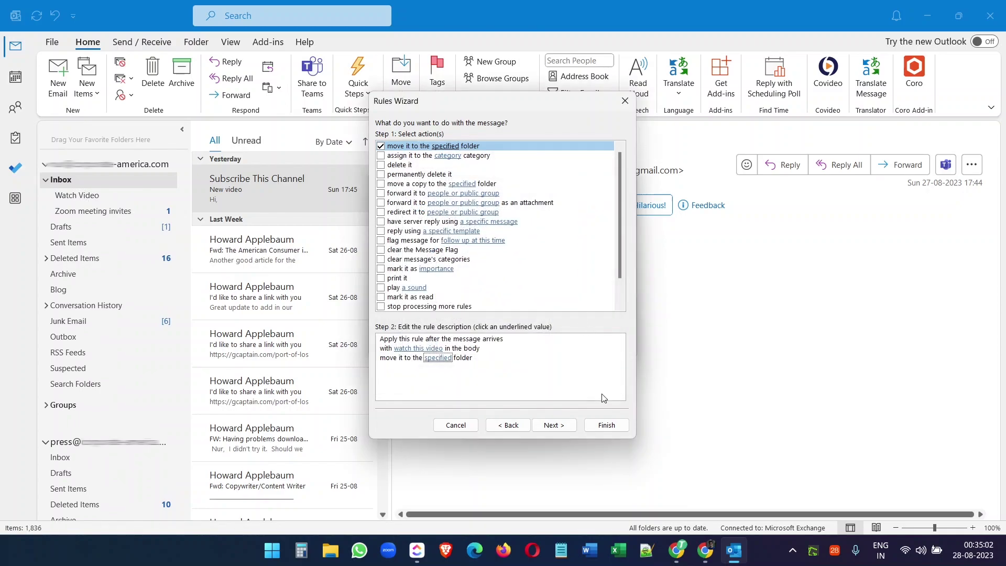
# Step: Finish the Watch Video rule, then view the empty Watch Video folder and the Inbox
pyautogui.click(606, 425)
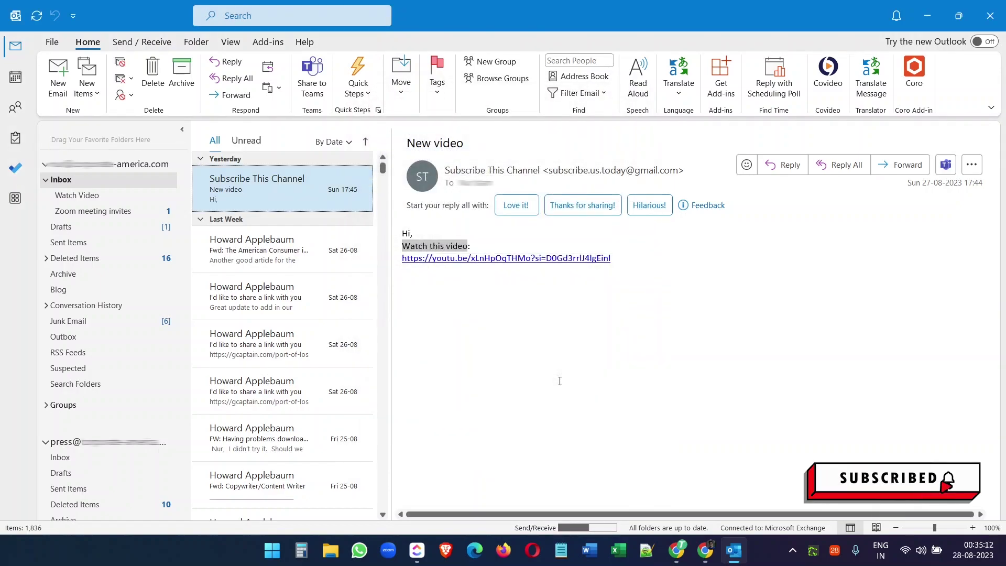
pyautogui.click(87, 196)
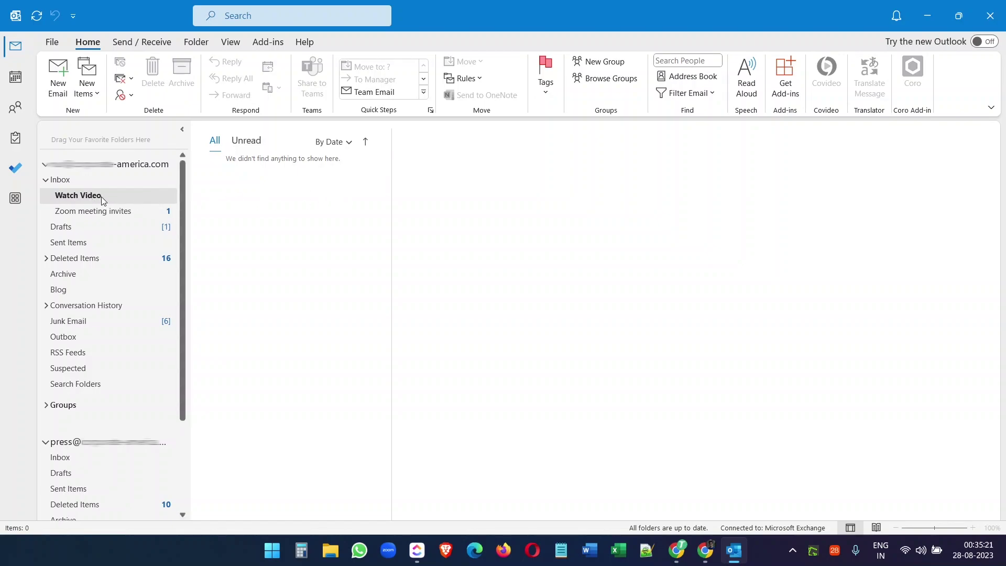
pyautogui.click(62, 183)
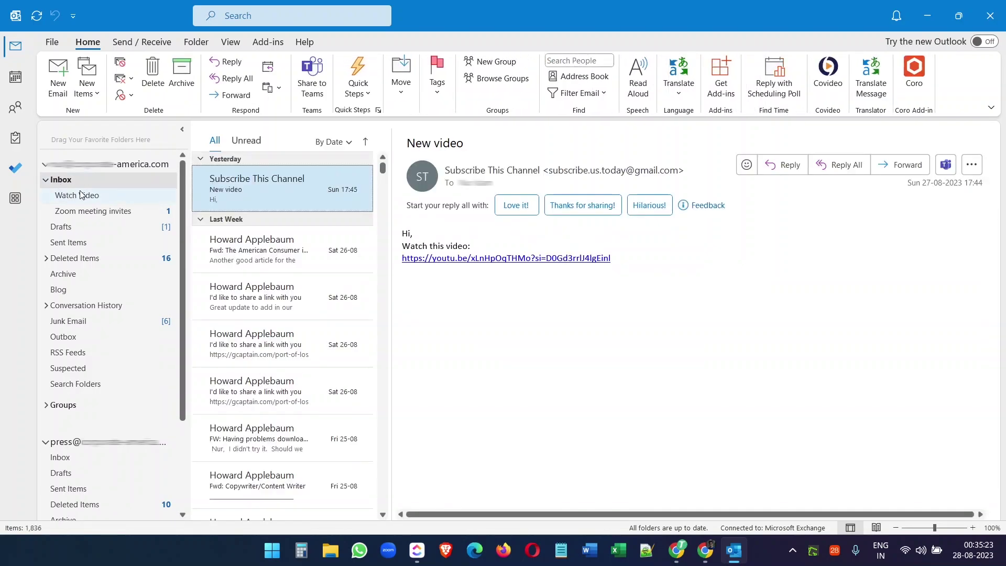
# Step: Open Watch Video and highlight 'Watch this video' in the filed Subscribe This Channel email
pyautogui.click(103, 196)
pyautogui.click(60, 179)
pyautogui.click(87, 201)
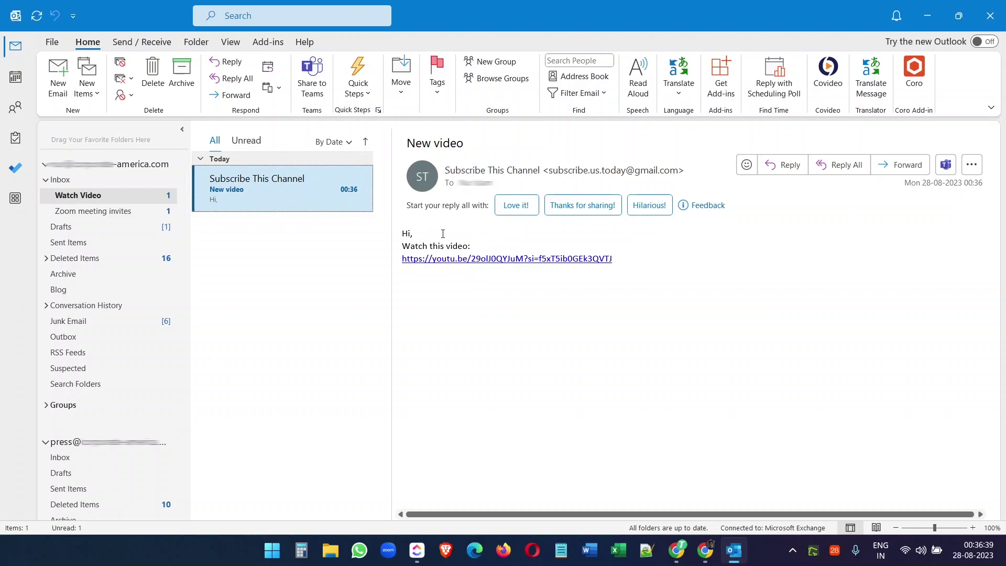
pyautogui.moveTo(467, 246); pyautogui.dragTo(408, 246)
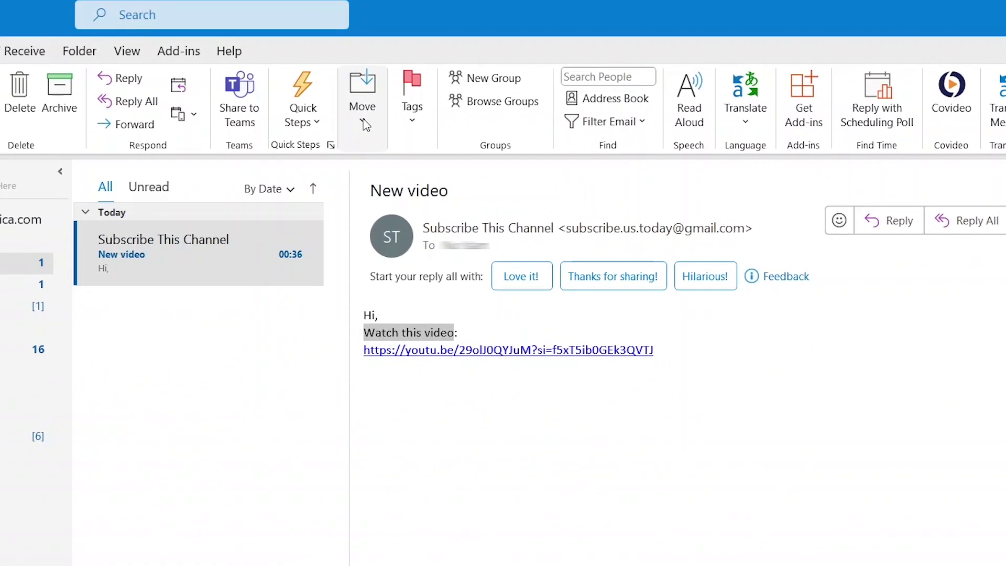
# Step: Start a rule from the 'New video' message and show the Rules Wizard's full conditions list
pyautogui.click(402, 89)
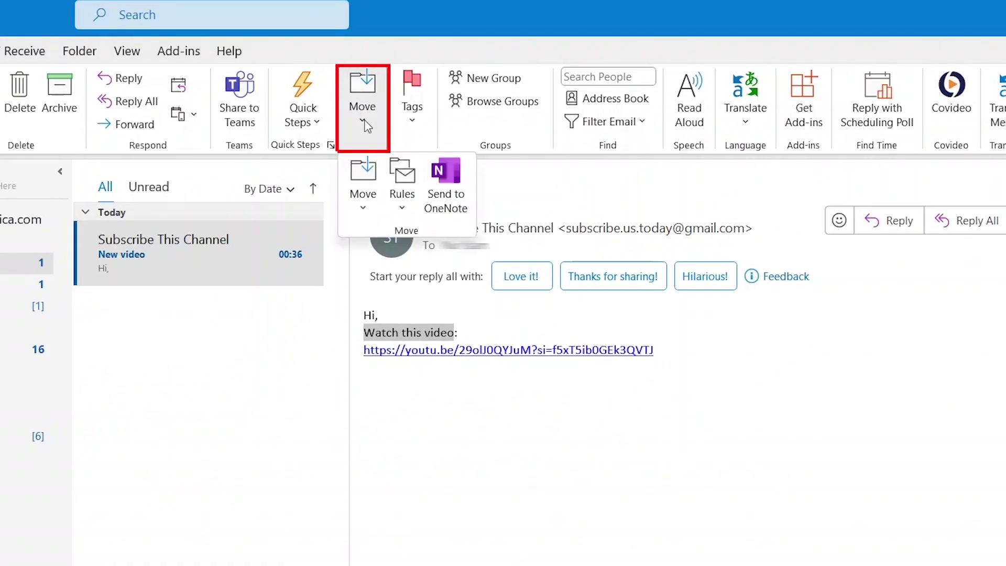
pyautogui.click(406, 209)
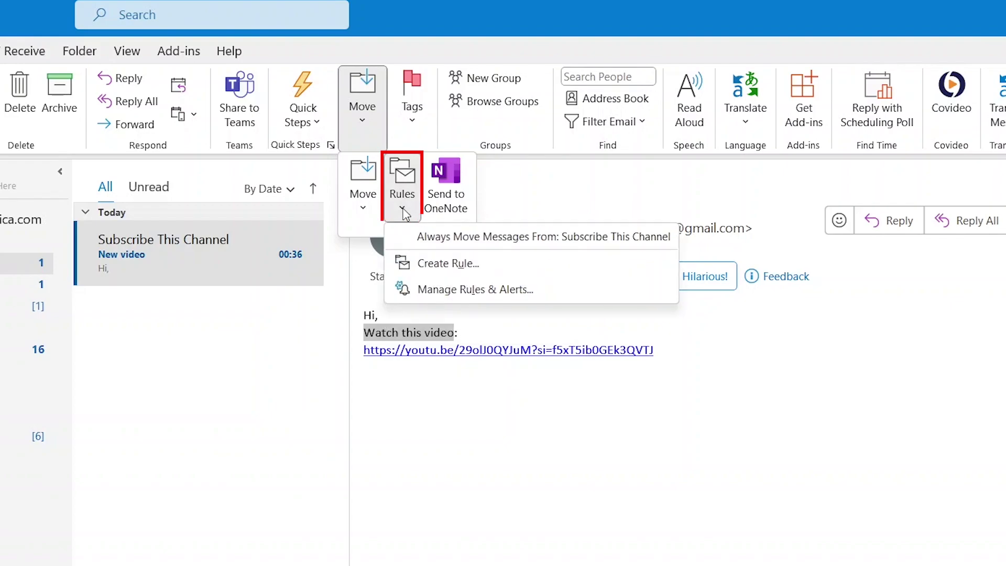
pyautogui.click(443, 265)
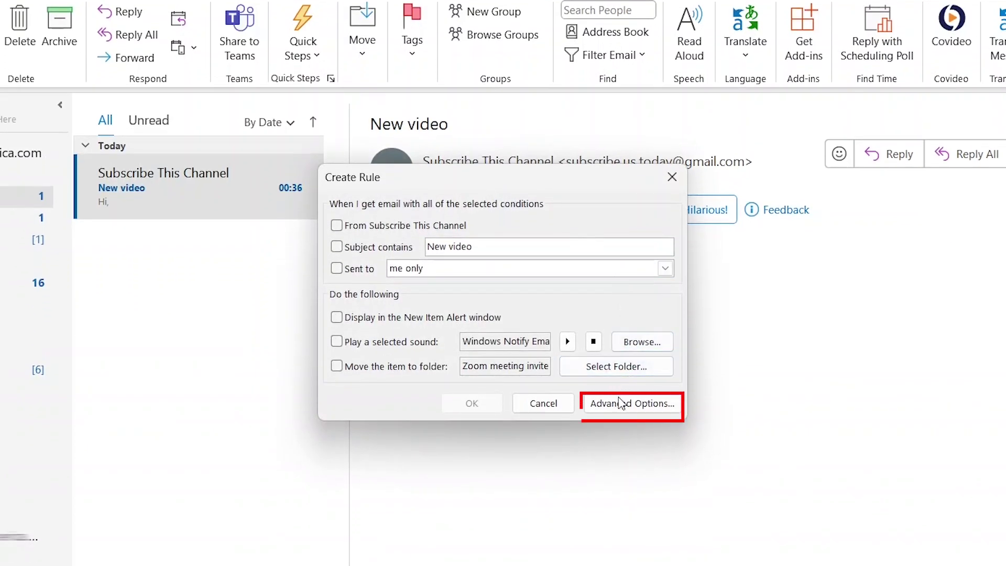
pyautogui.click(622, 403)
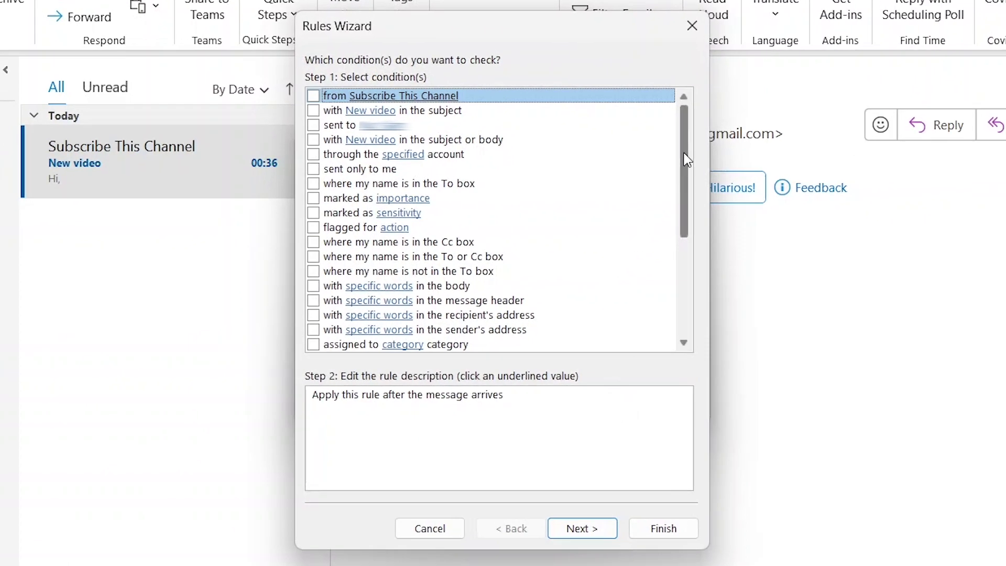
# Step: Try the 'from Subscribe This Channel' and 'New video' subject conditions, then clear both
pyautogui.moveTo(684, 157); pyautogui.dragTo(677, 141)
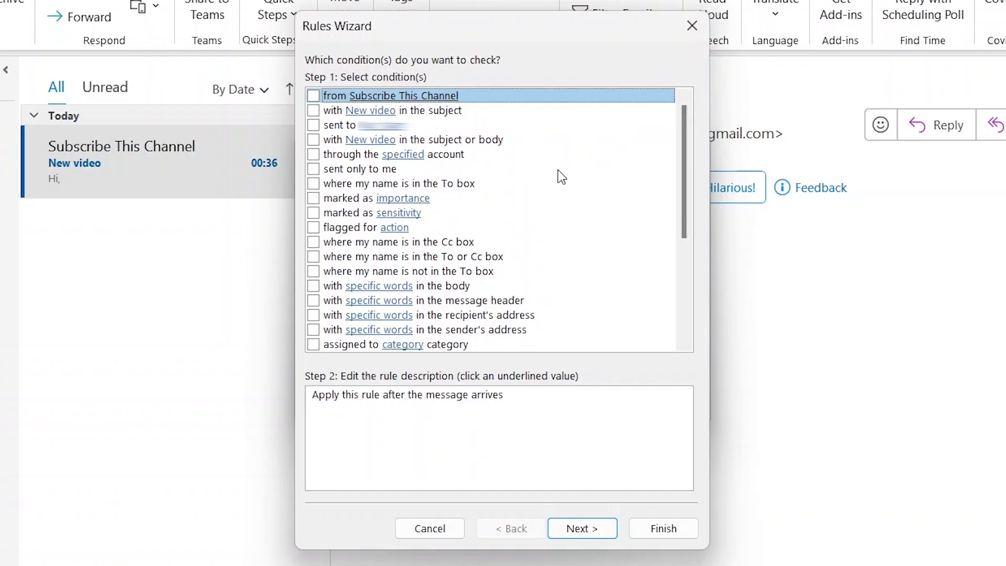
pyautogui.click(313, 96)
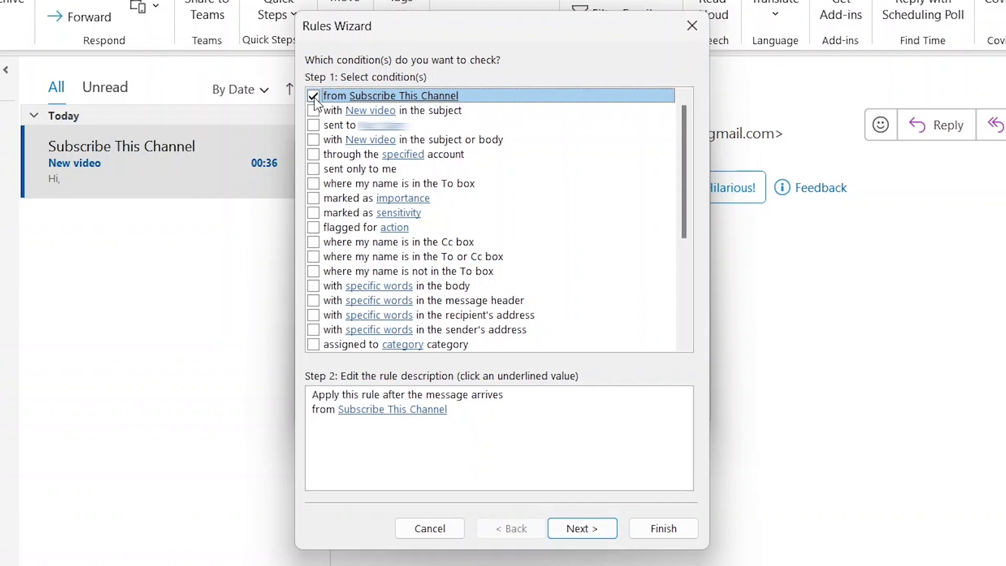
pyautogui.click(314, 97)
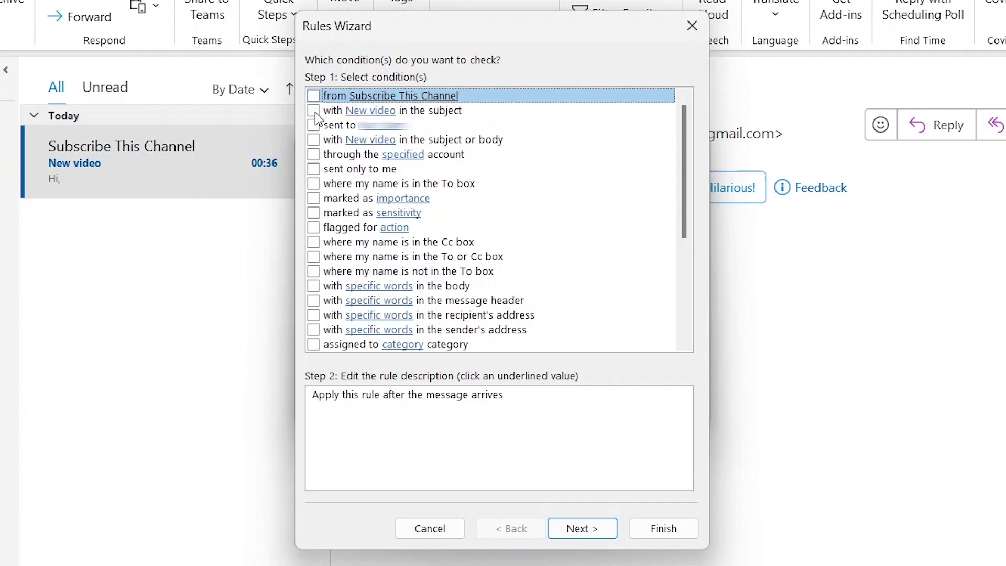
pyautogui.click(315, 112)
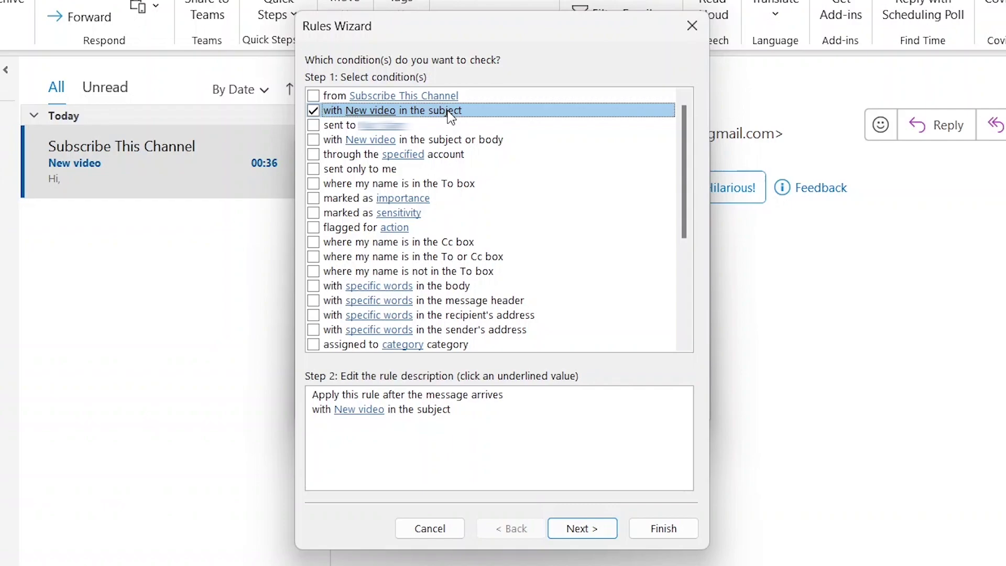
pyautogui.click(314, 111)
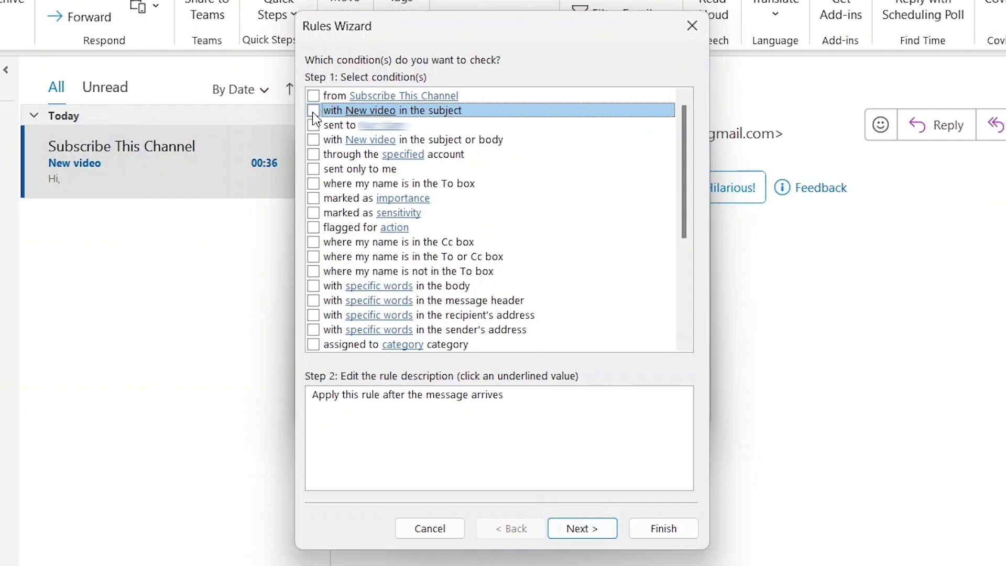
# Step: Look through the rest of the conditions list and close the Rules Wizard without creating a rule
pyautogui.scroll(-2, 432, 199)
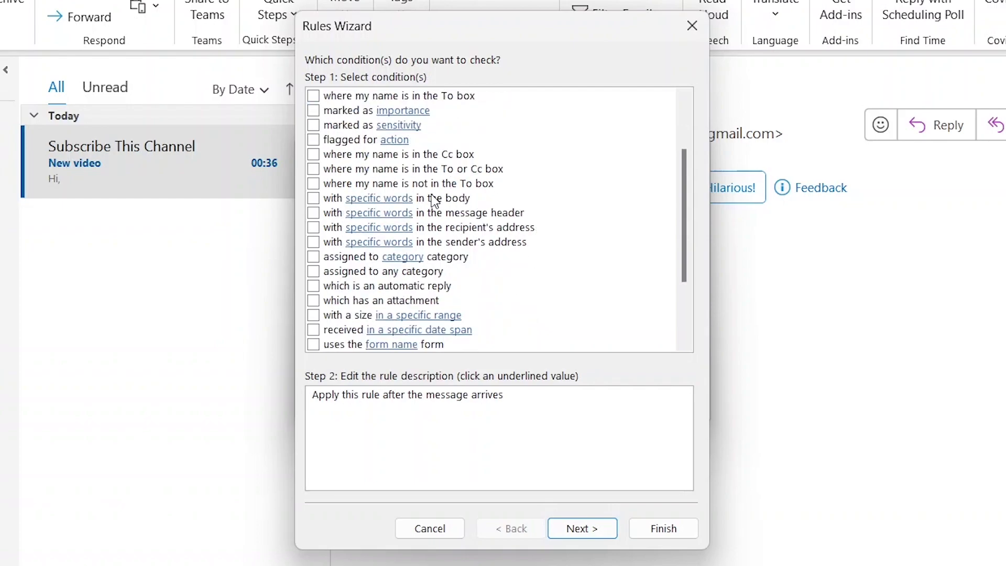
pyautogui.scroll(-3, 432, 199)
pyautogui.scroll(2, 549, 309)
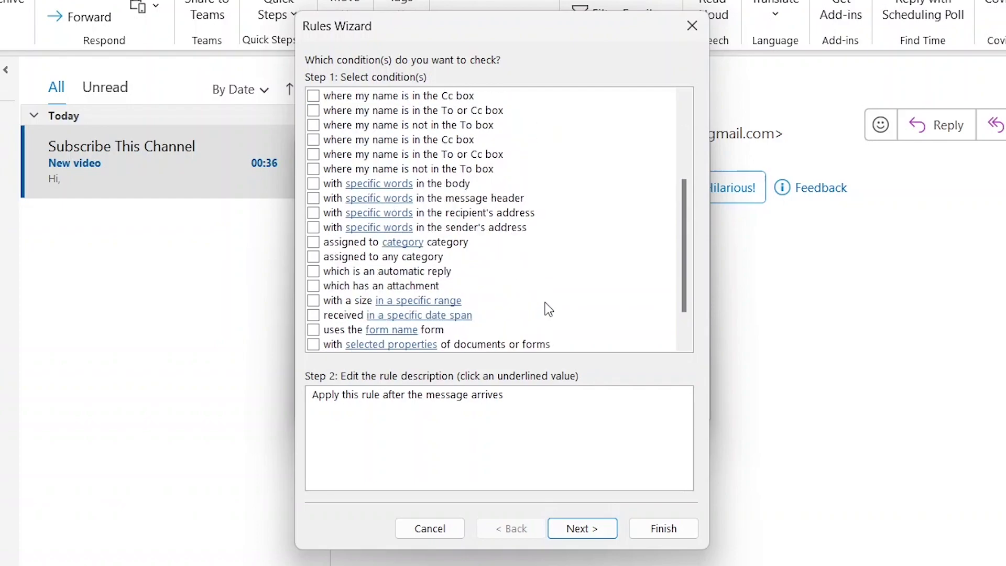
pyautogui.scroll(3, 549, 309)
pyautogui.scroll(-5, 548, 309)
pyautogui.scroll(8, 507, 134)
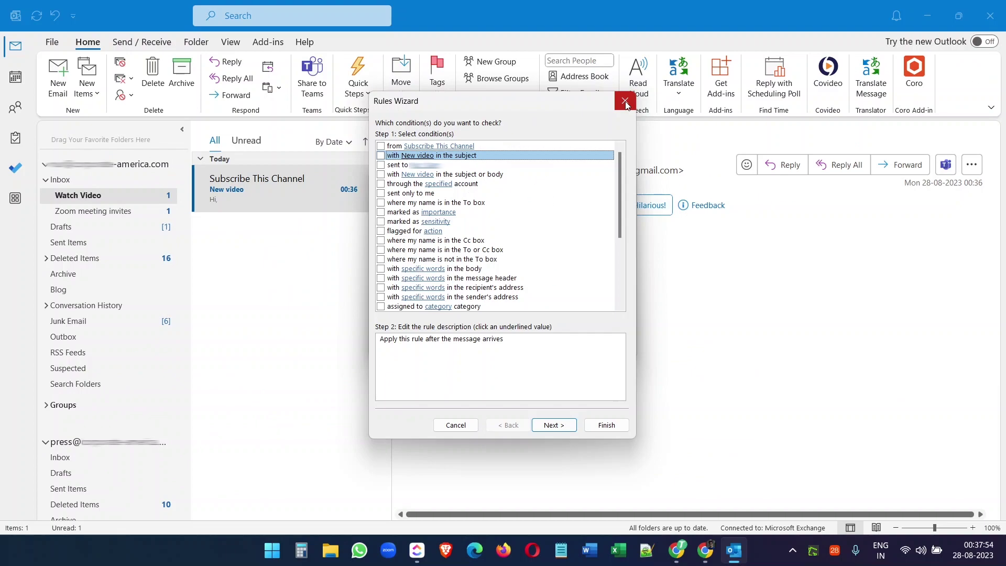
pyautogui.click(692, 25)
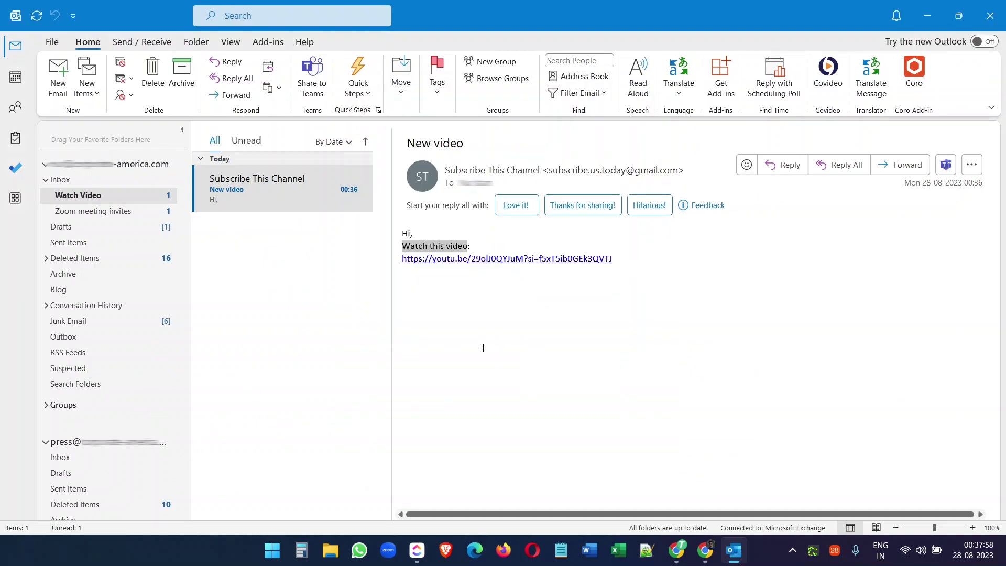
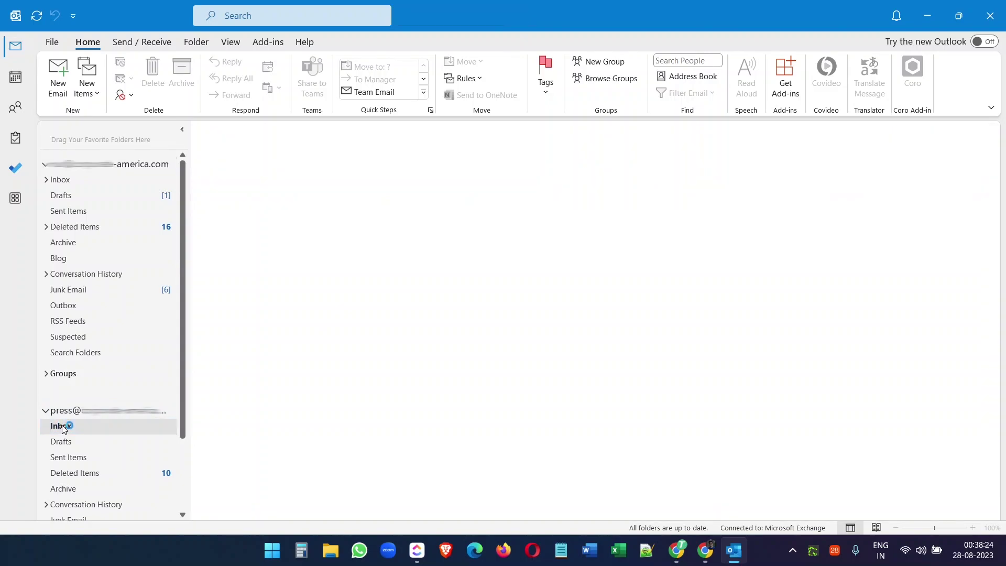
# Step: Start a new rule from the Corporate America Logo message and open the advanced Rules Wizard
pyautogui.click(61, 427)
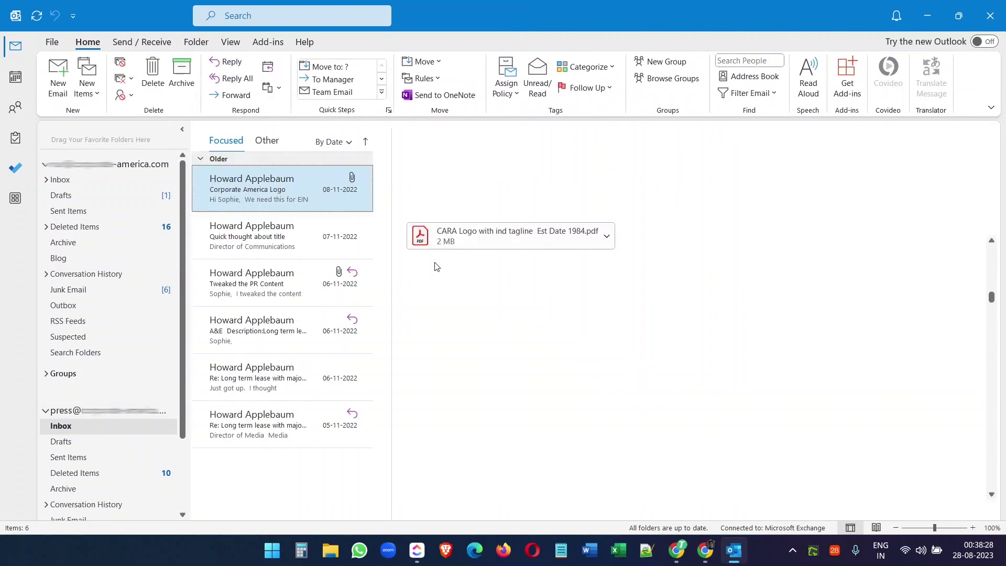
pyautogui.click(433, 80)
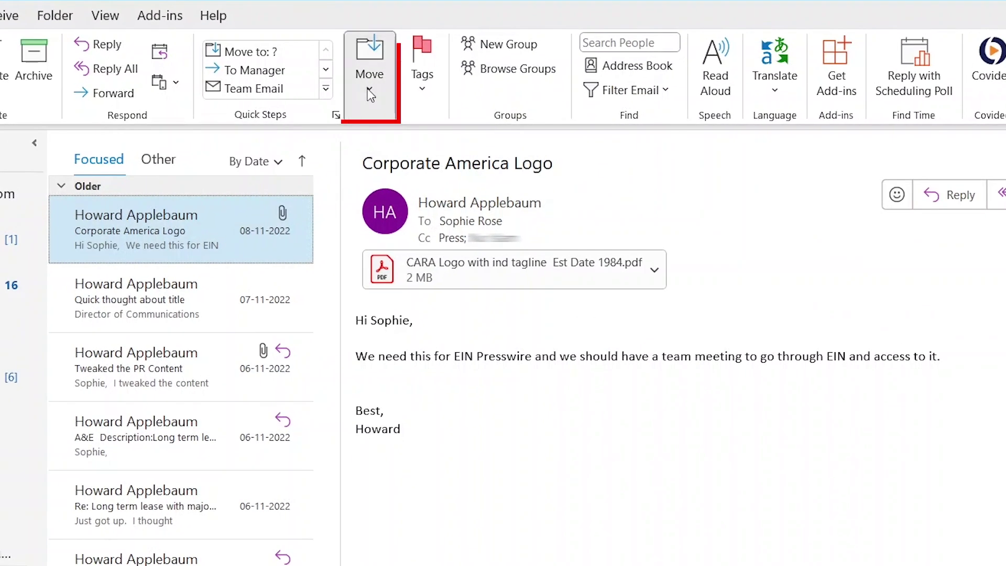
pyautogui.click(370, 90)
pyautogui.click(412, 167)
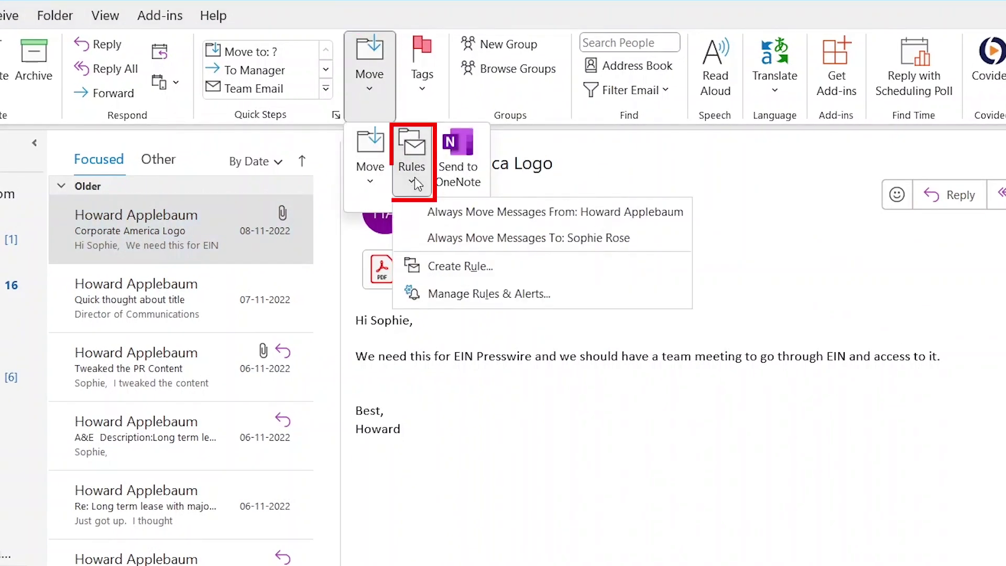
pyautogui.click(452, 267)
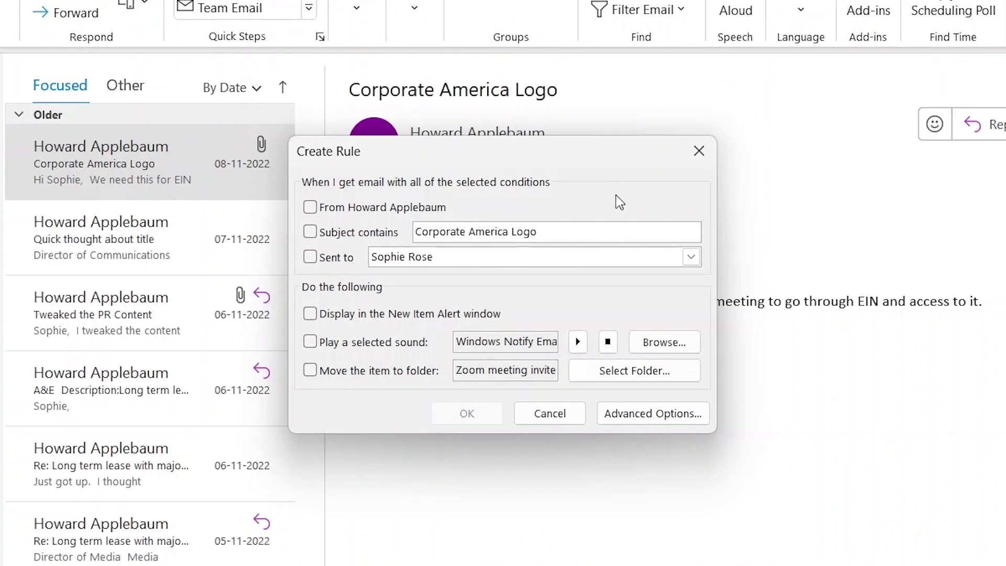
pyautogui.click(644, 415)
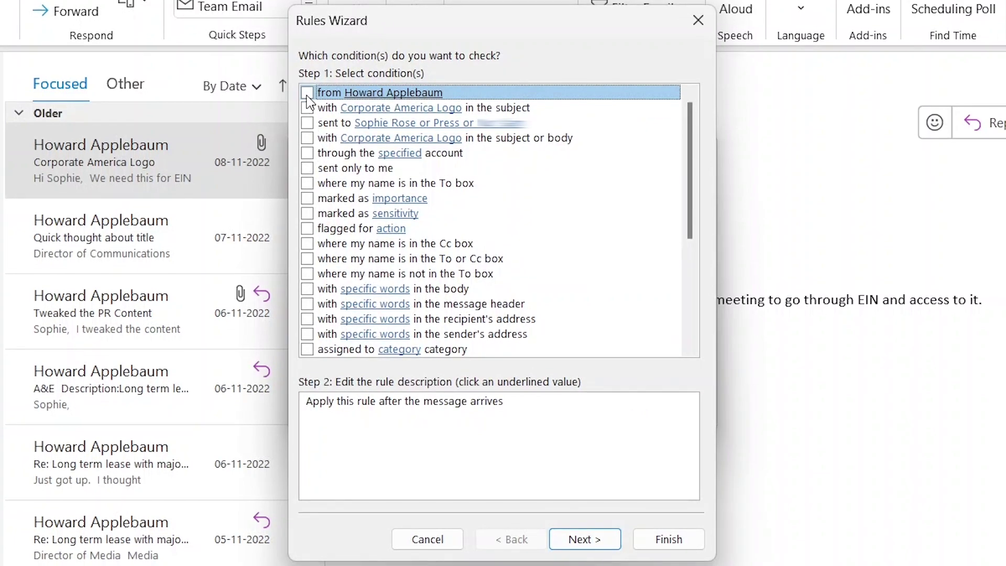
# Step: Tick the 'from' sender condition and replace the sender with the subscription Gmail address
pyautogui.click(307, 94)
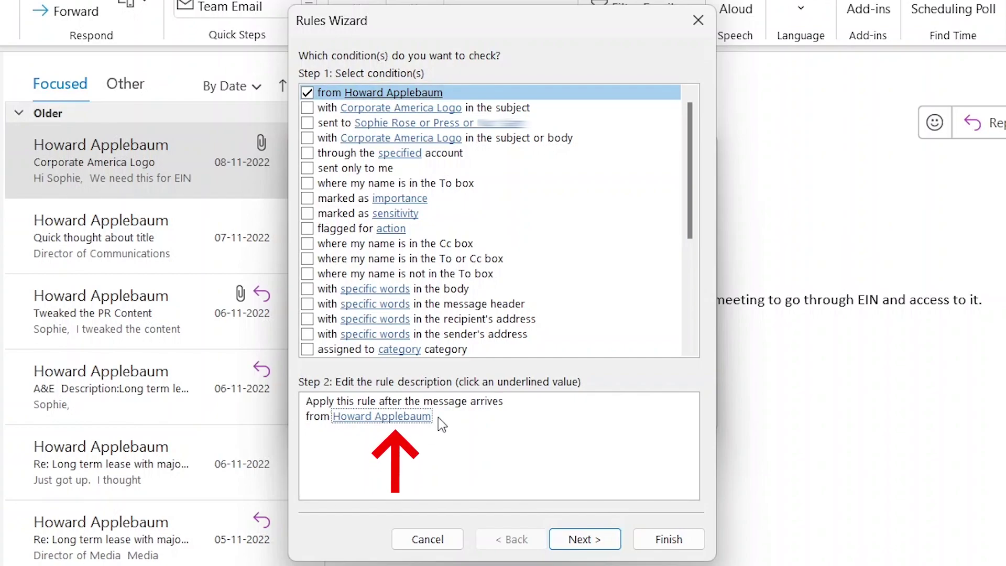
pyautogui.click(406, 427)
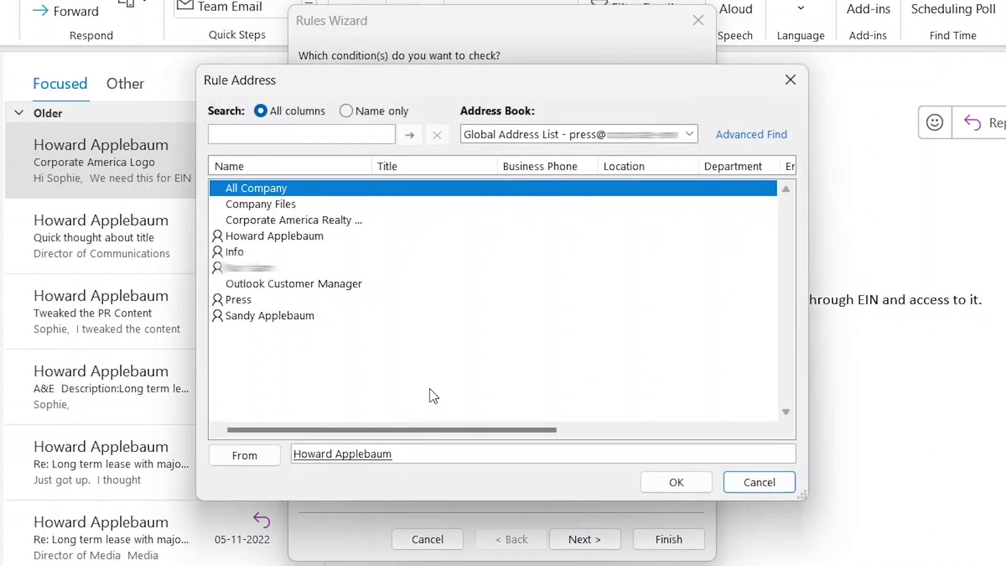
pyautogui.moveTo(394, 455); pyautogui.dragTo(293, 454)
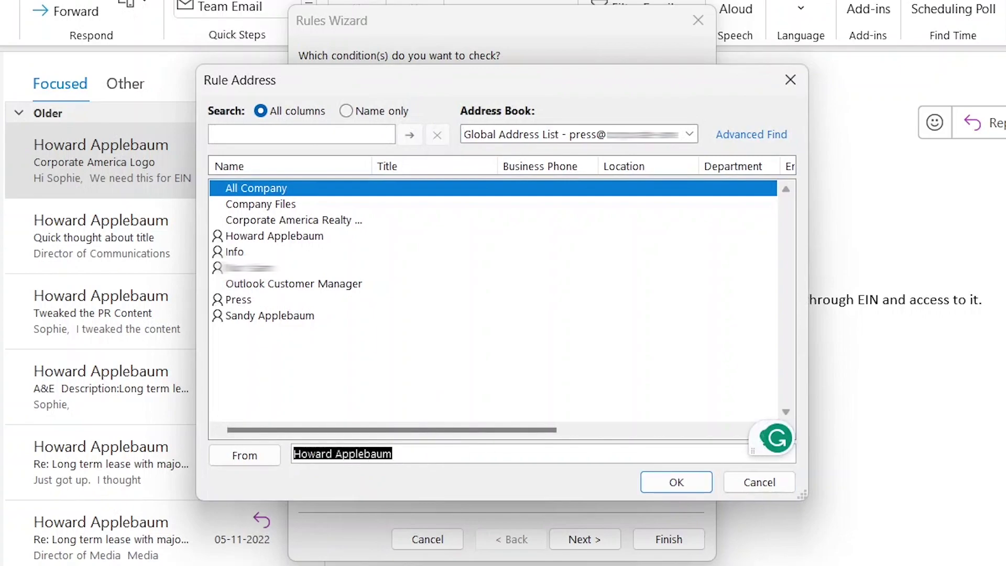
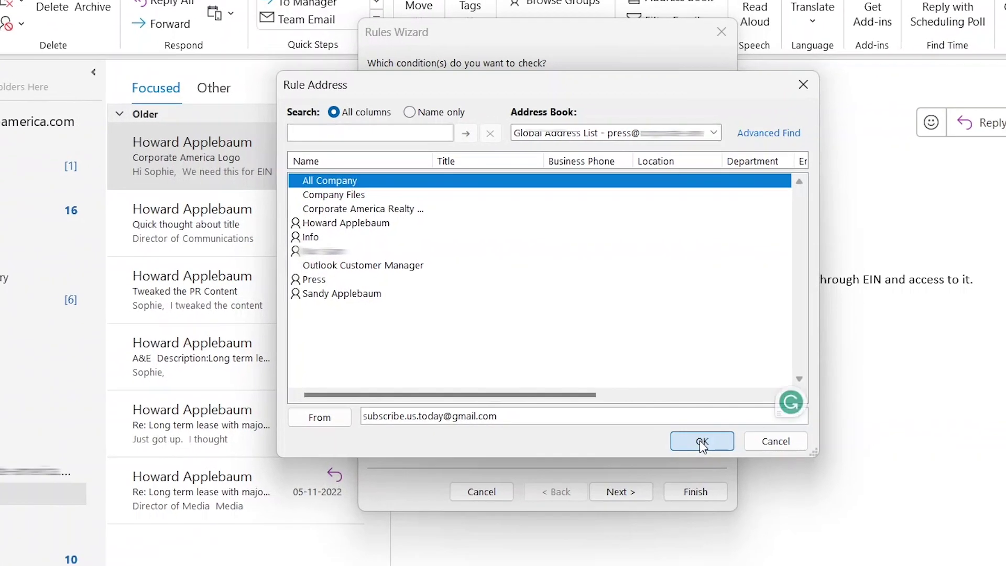
# Step: Confirm the new sender and make the rule move matching mail to the Inbox folder
pyautogui.click(765, 382)
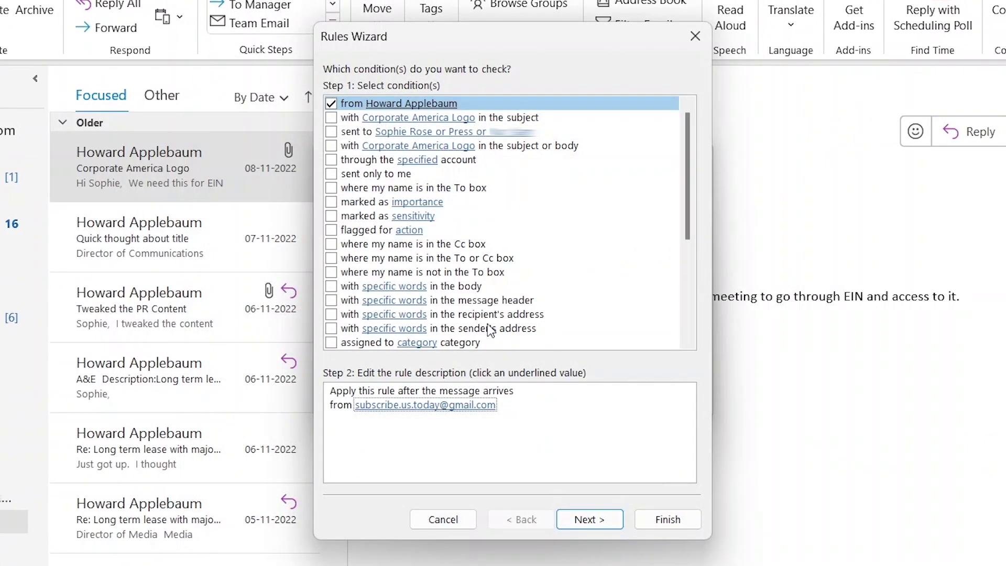
pyautogui.click(604, 518)
pyautogui.click(331, 105)
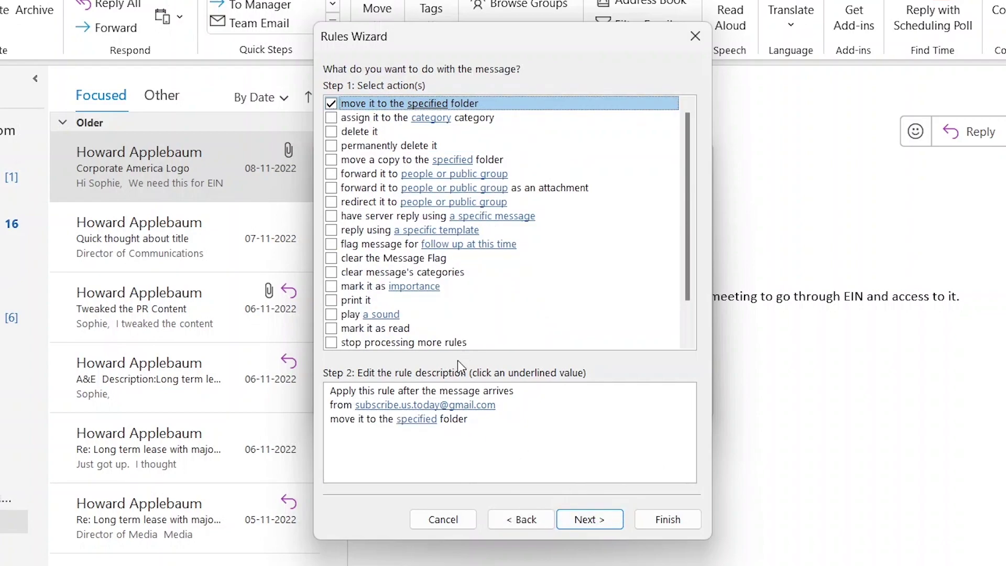
pyautogui.click(410, 419)
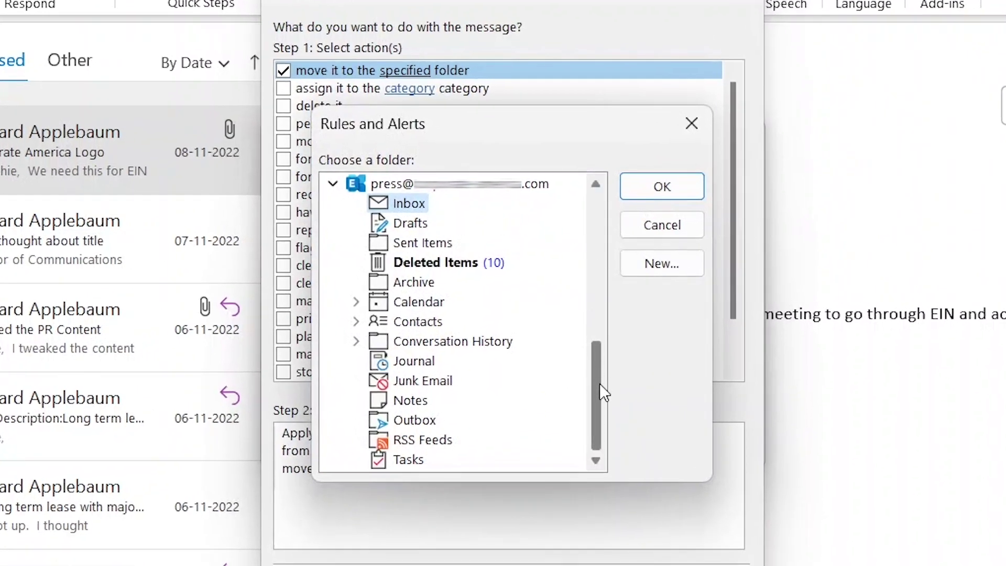
pyautogui.moveTo(599, 385); pyautogui.dragTo(589, 209)
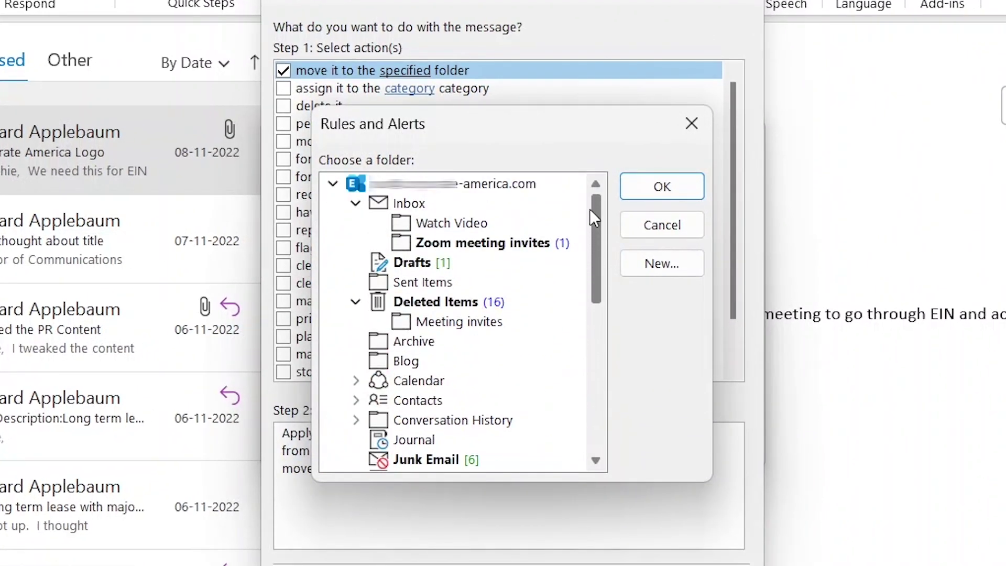
pyautogui.click(411, 205)
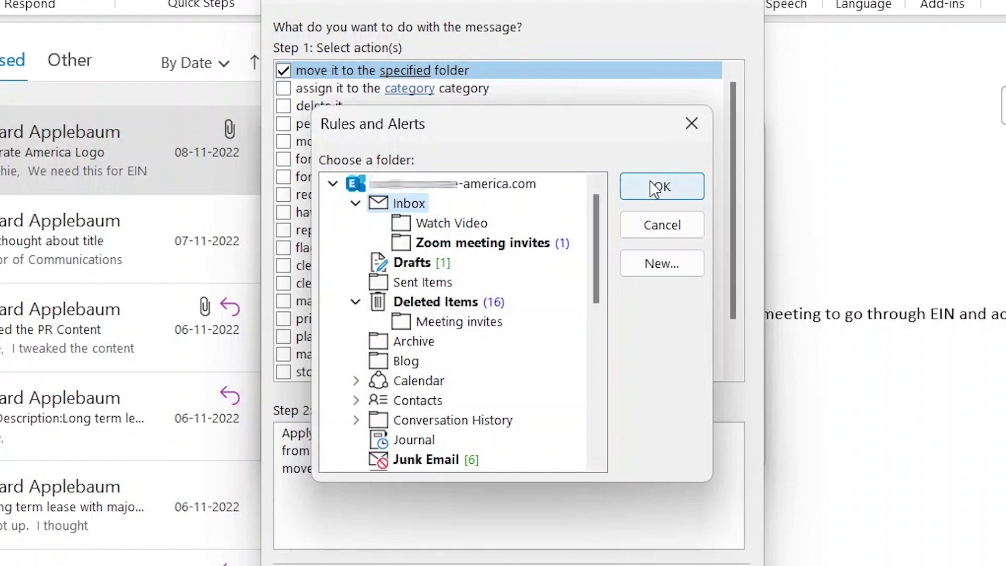
pyautogui.click(659, 187)
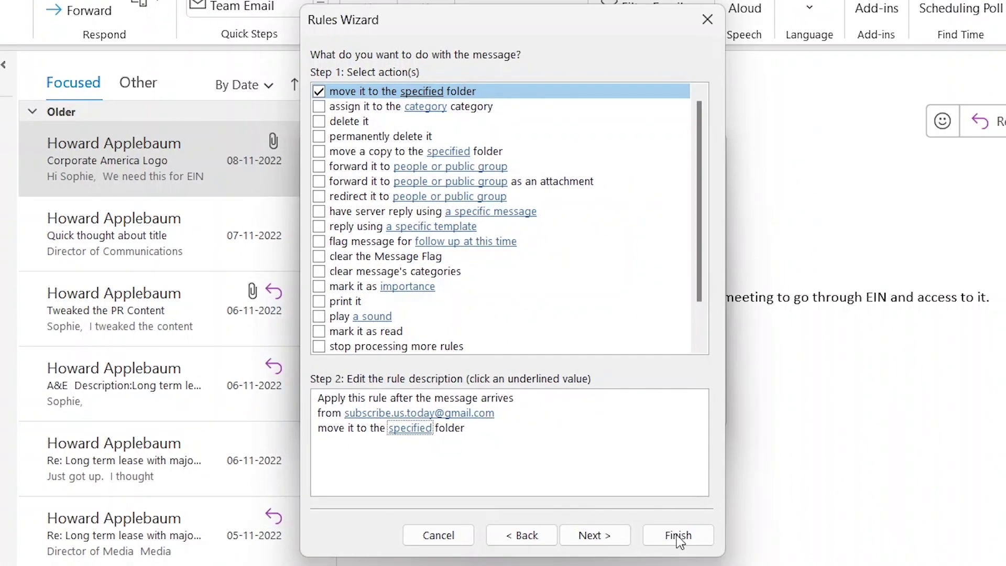
# Step: Finish the rule, accept the local-only warning, and close the Create Rule dialog
pyautogui.click(677, 535)
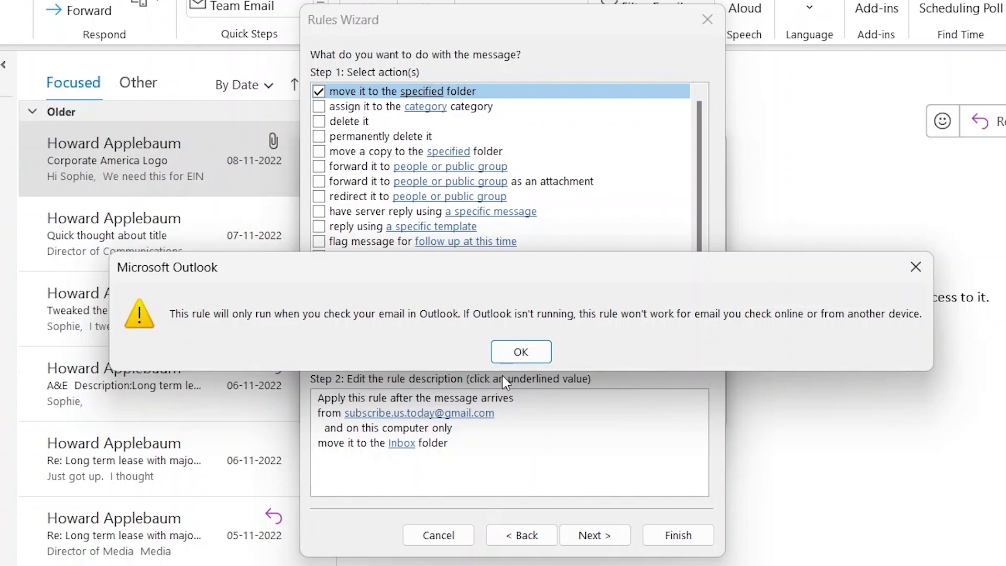
pyautogui.click(521, 351)
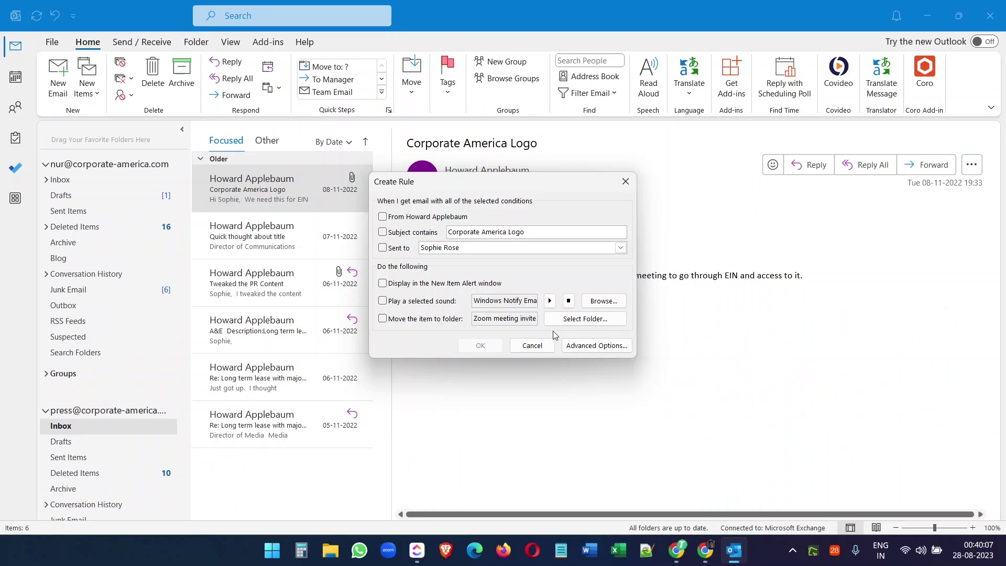
pyautogui.click(560, 408)
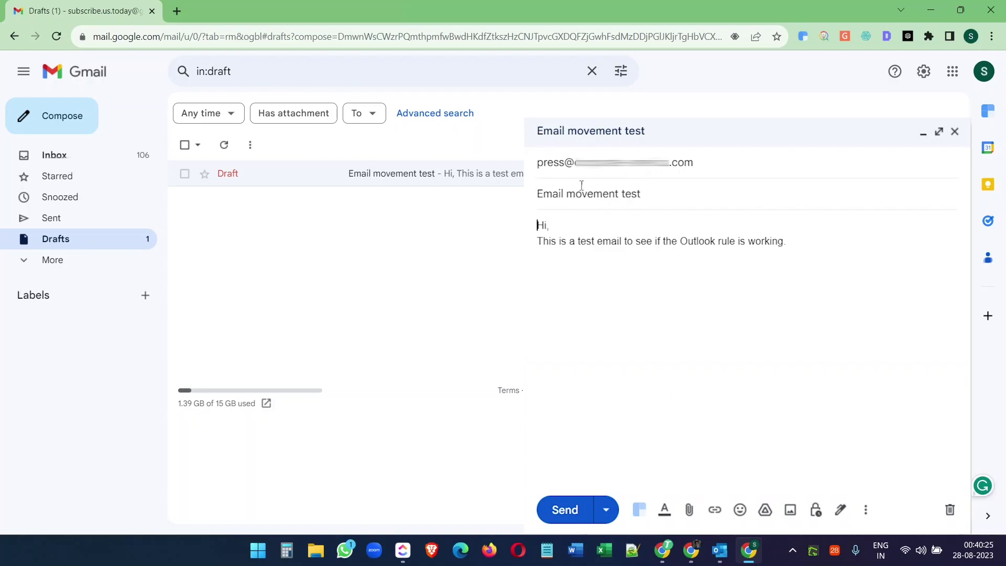
# Step: Send the 'Email movement test' email from Gmail and return to Outlook desktop
pyautogui.click(568, 510)
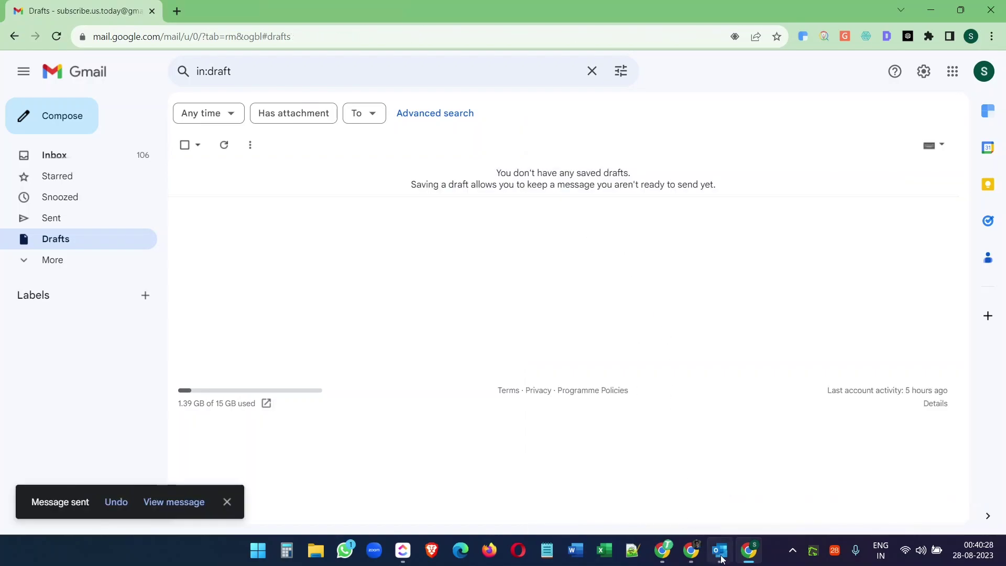
pyautogui.click(722, 556)
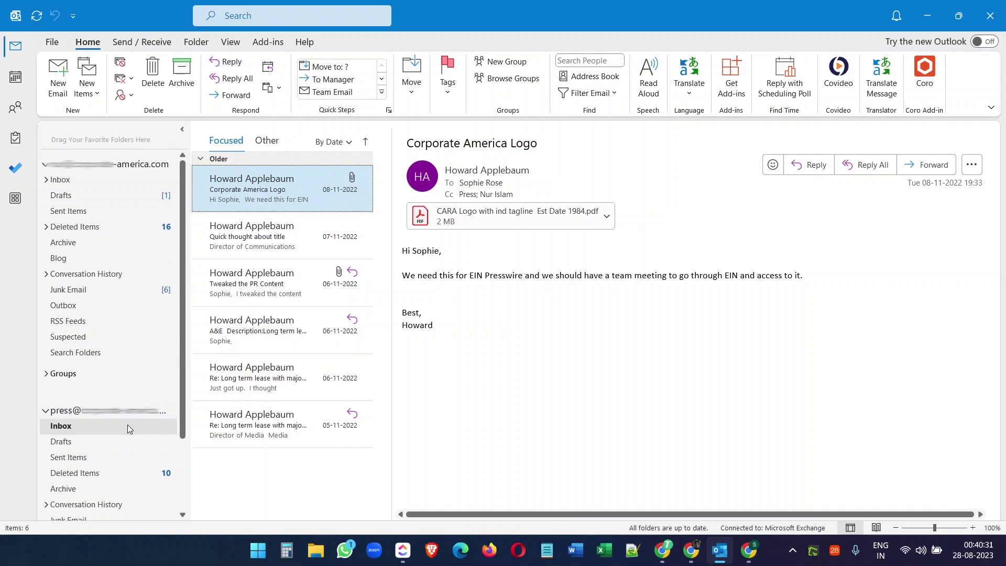
# Step: Check both accounts' Inboxes for the arriving test email
pyautogui.click(61, 180)
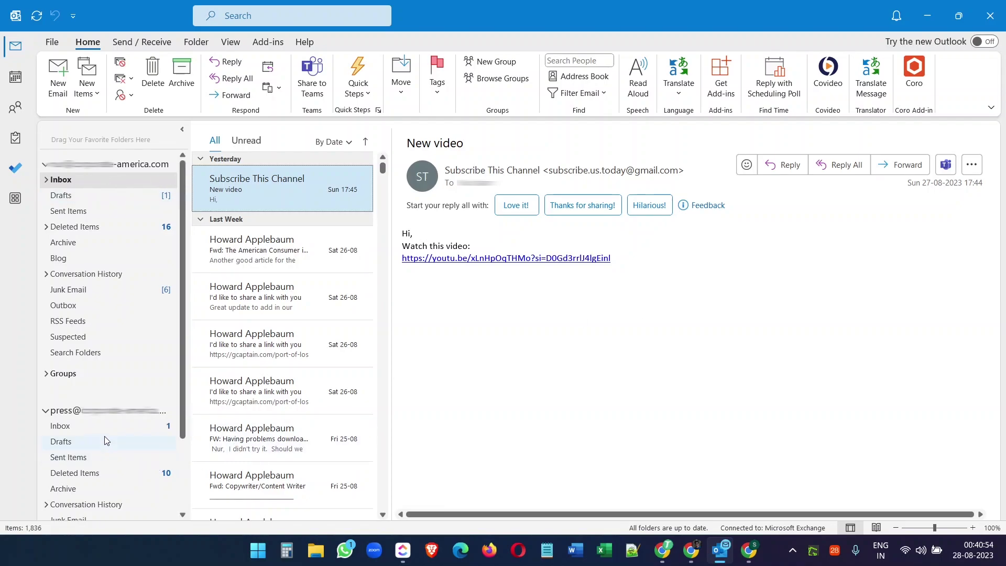
pyautogui.click(103, 425)
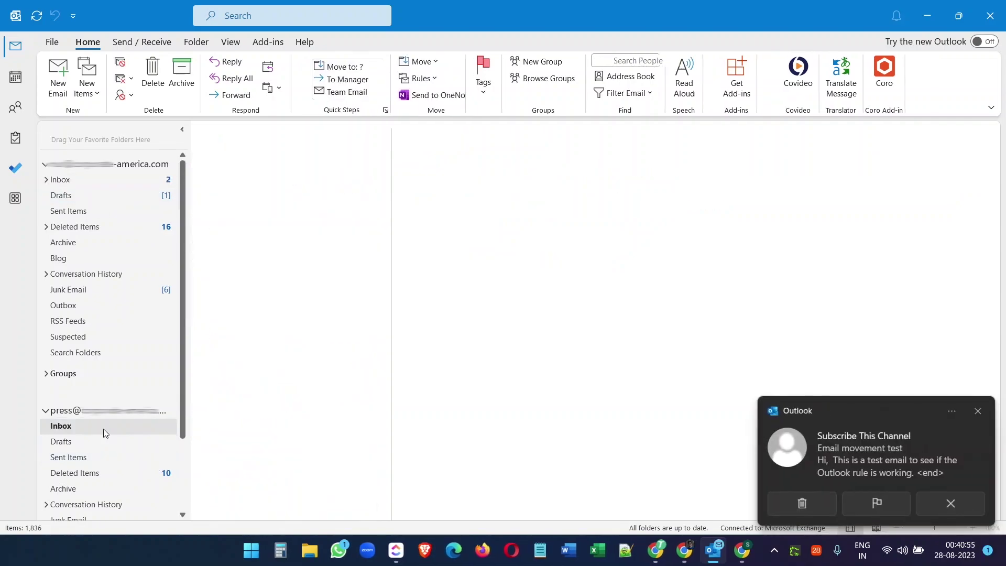
pyautogui.click(241, 195)
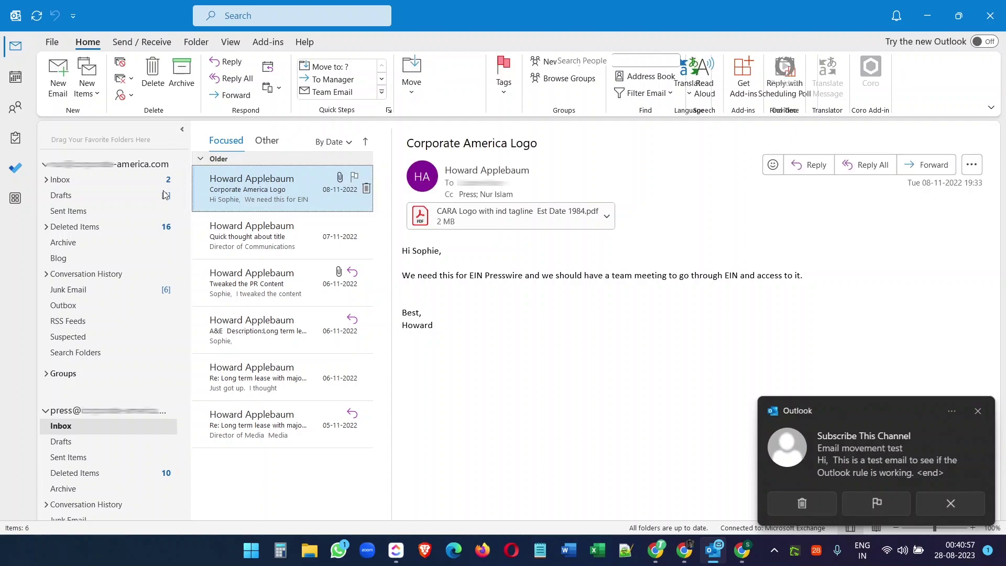
pyautogui.click(80, 183)
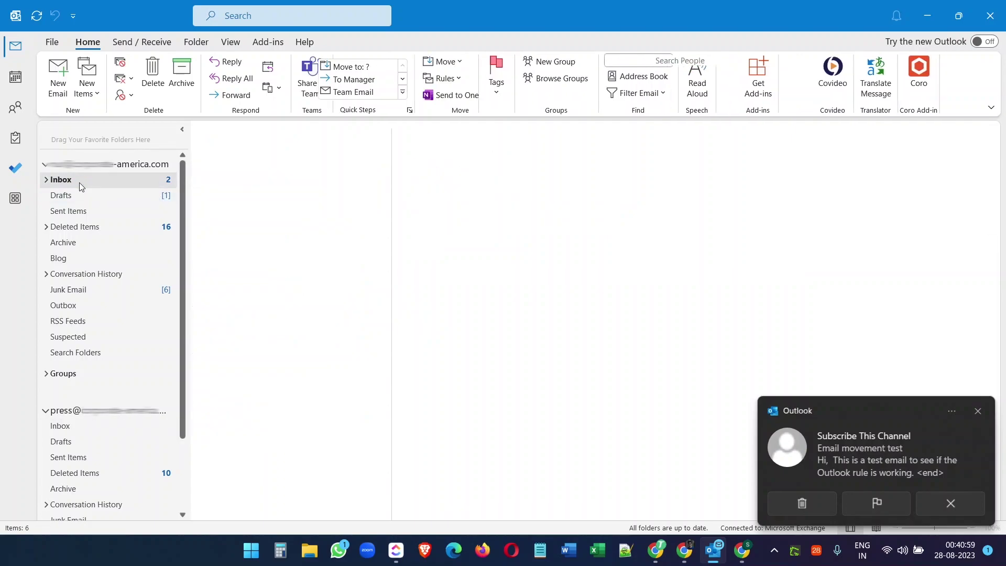
# Step: Open the Email movement test message and review the recipient's contact details
pyautogui.click(300, 198)
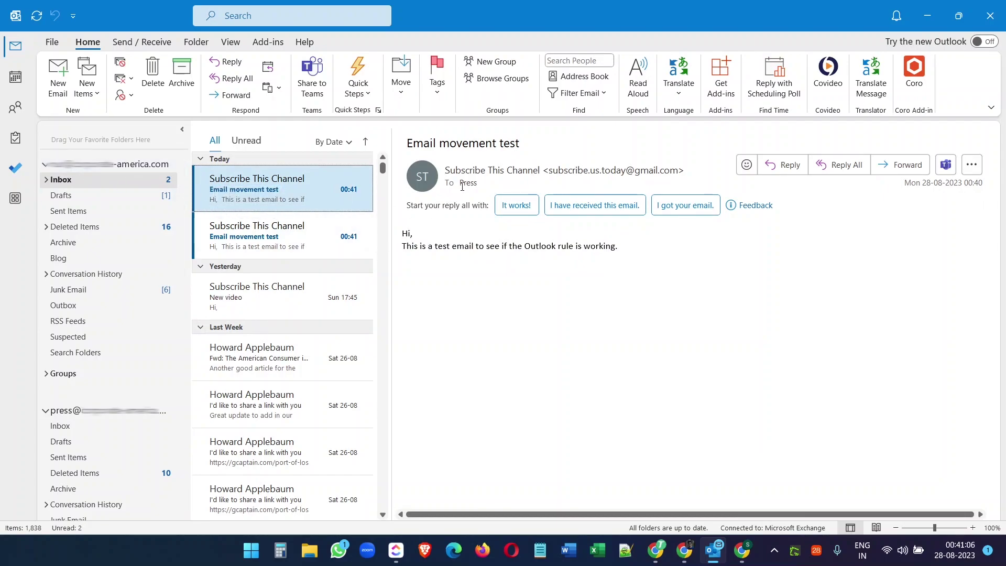
pyautogui.moveTo(467, 186)
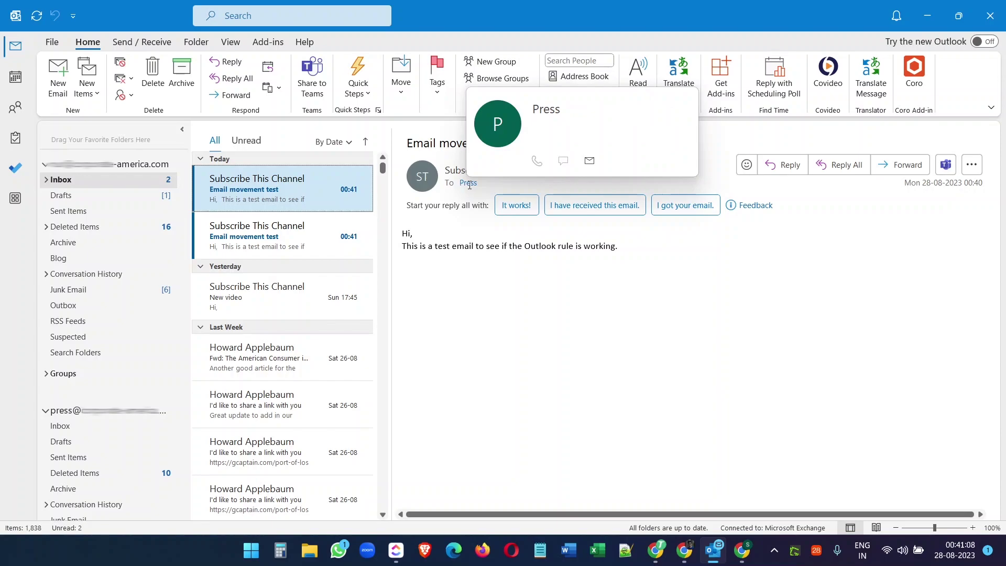
pyautogui.click(469, 185)
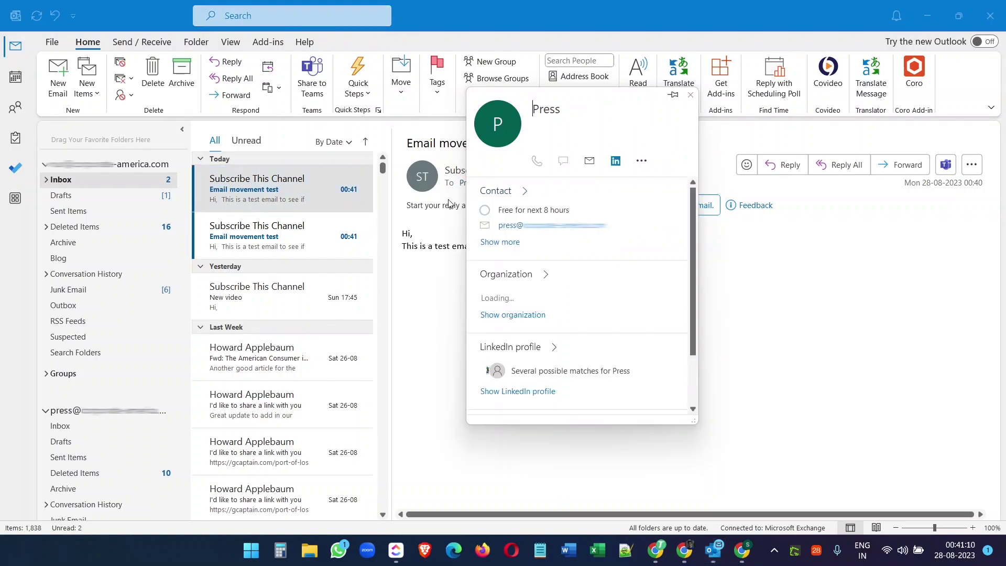
pyautogui.click(438, 328)
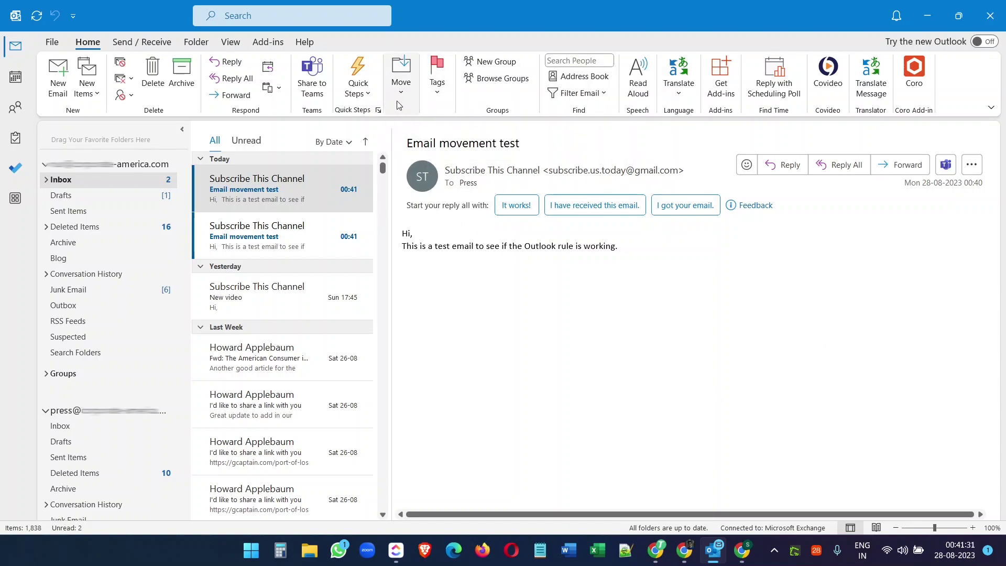
pyautogui.click(684, 550)
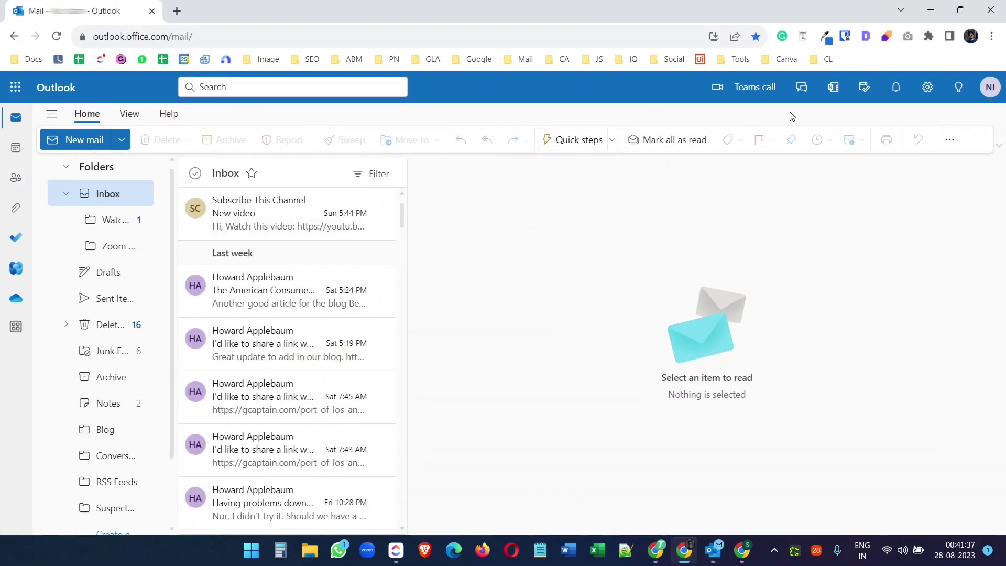
# Step: Open Outlook on the web's Settings and view the Mail Rules list
pyautogui.click(926, 88)
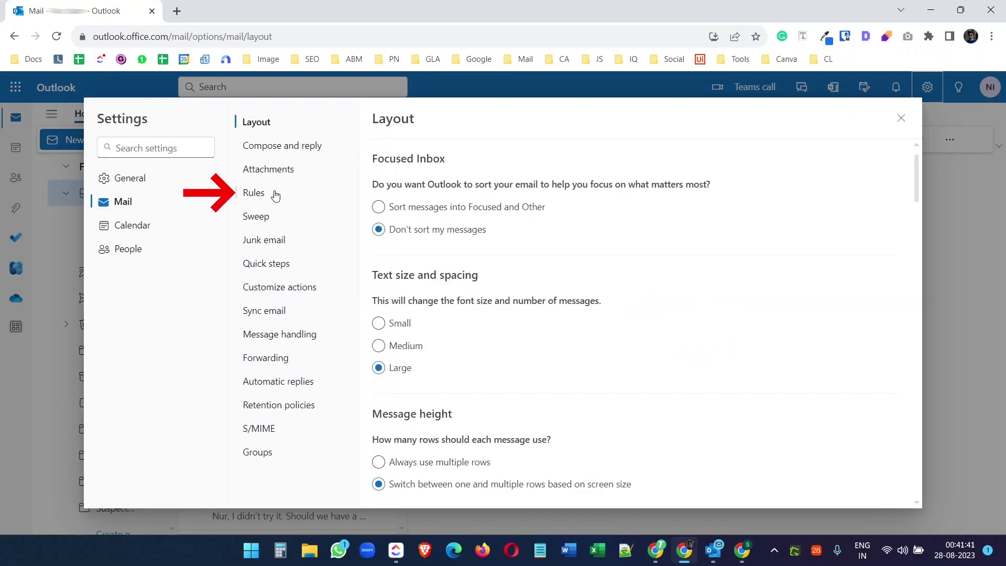
pyautogui.click(257, 193)
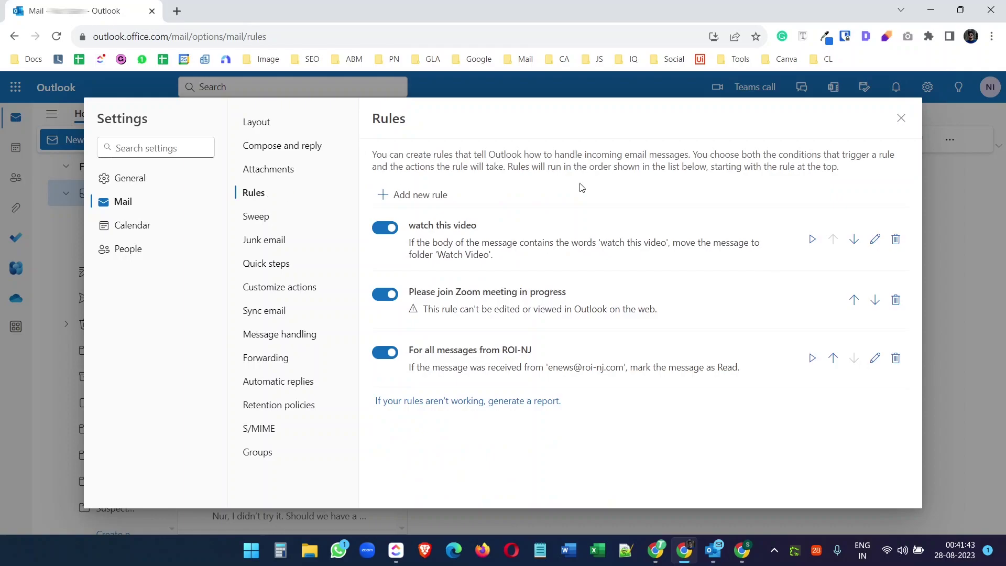